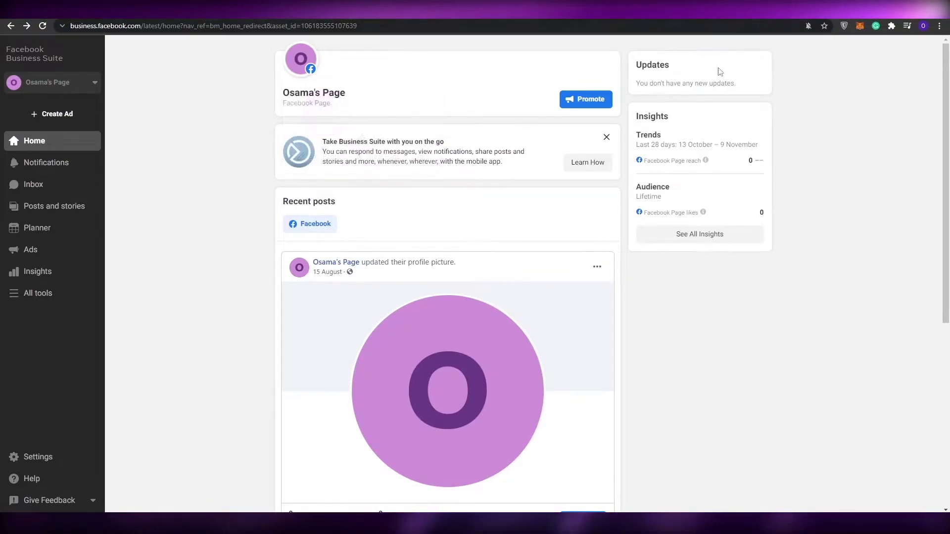
Search Google for "facebook business manager" and open the "Create a Business Manager" result.
scroll(662, 180, "down", 2)
scroll(662, 180, "up", 2)
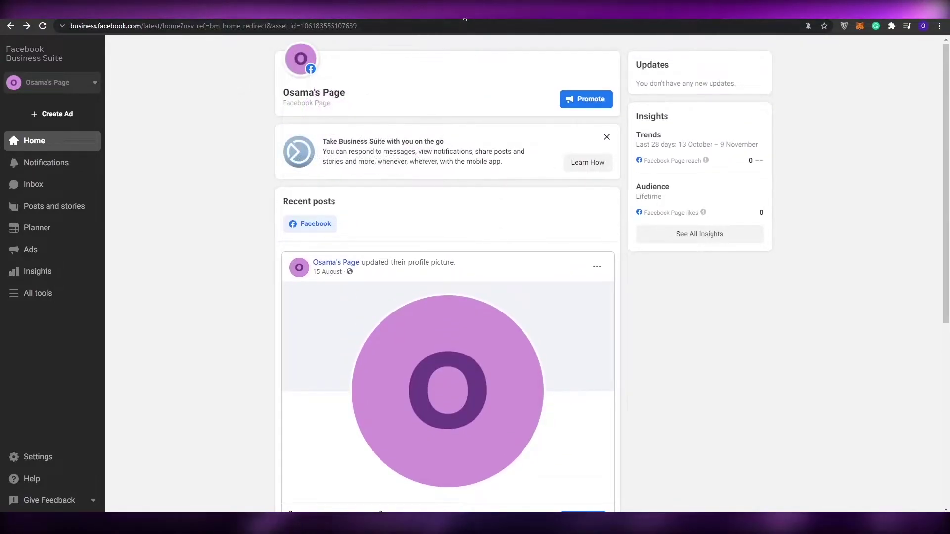
left_click(495, 12)
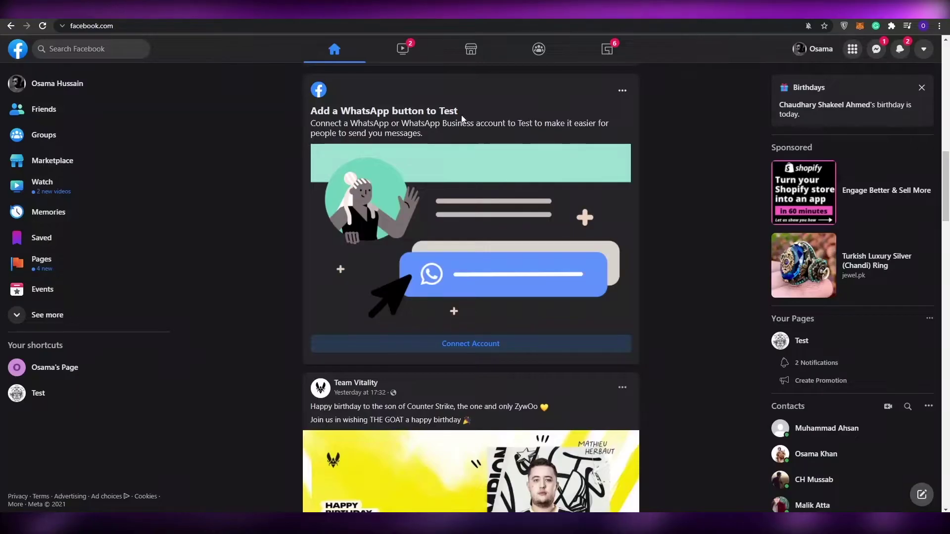
key("ctrl+t")
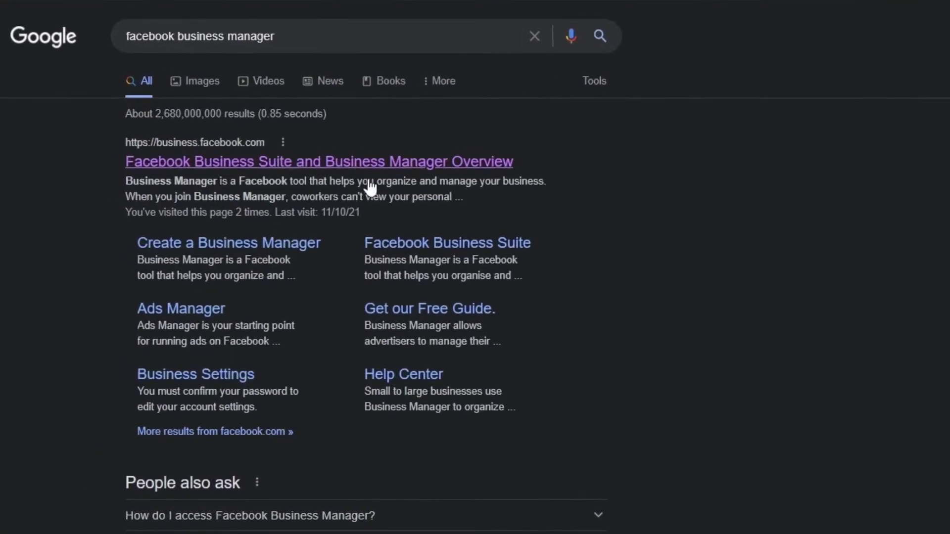
left_click(238, 248)
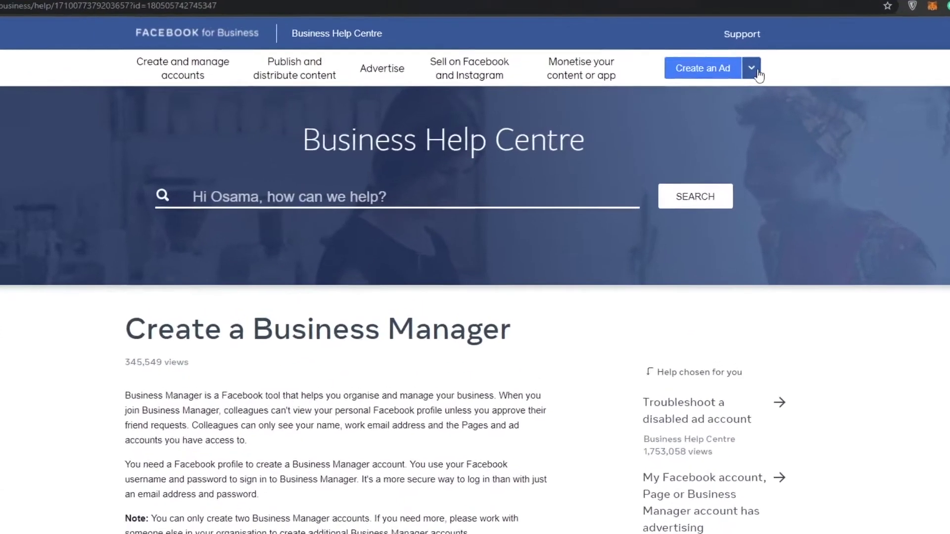
Read the Business Help Centre article on creating a Business Manager, including its prerequisites and numbered instructions.
left_click(718, 76)
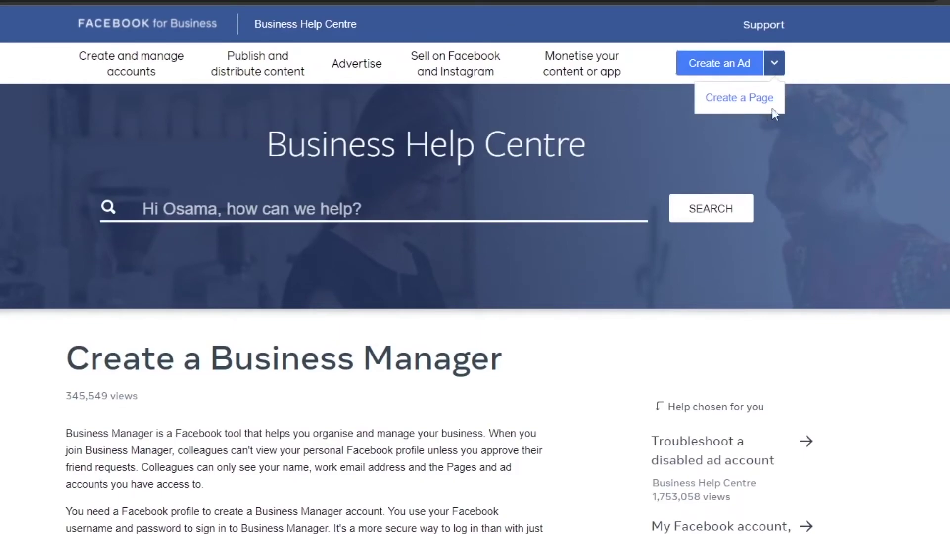
scroll(647, 181, "down", 8)
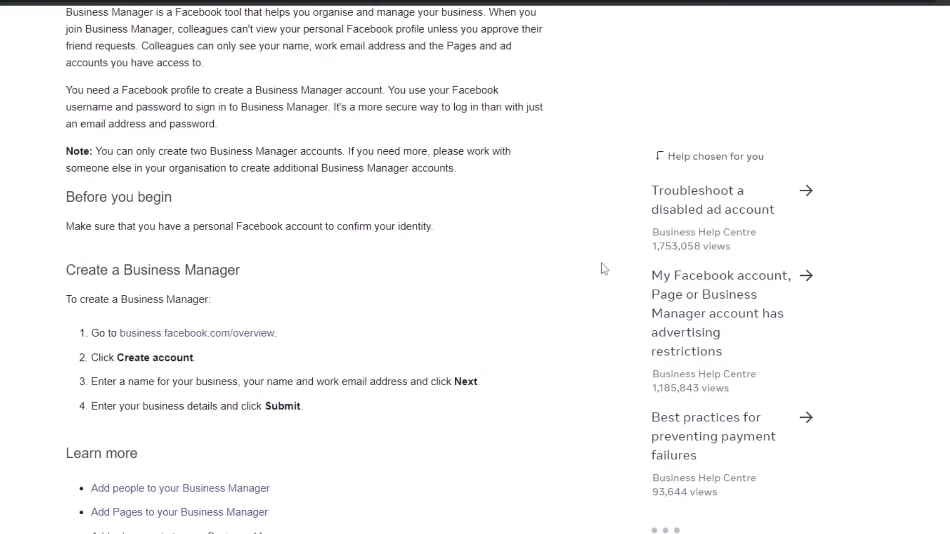
scroll(597, 272, "down", 2)
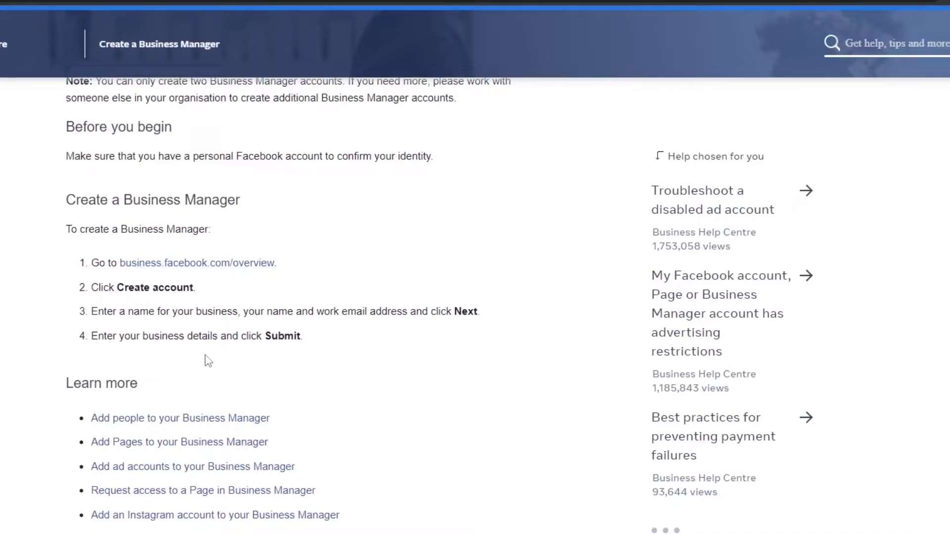
scroll(373, 297, "down", 2)
scroll(501, 488, "up", 6)
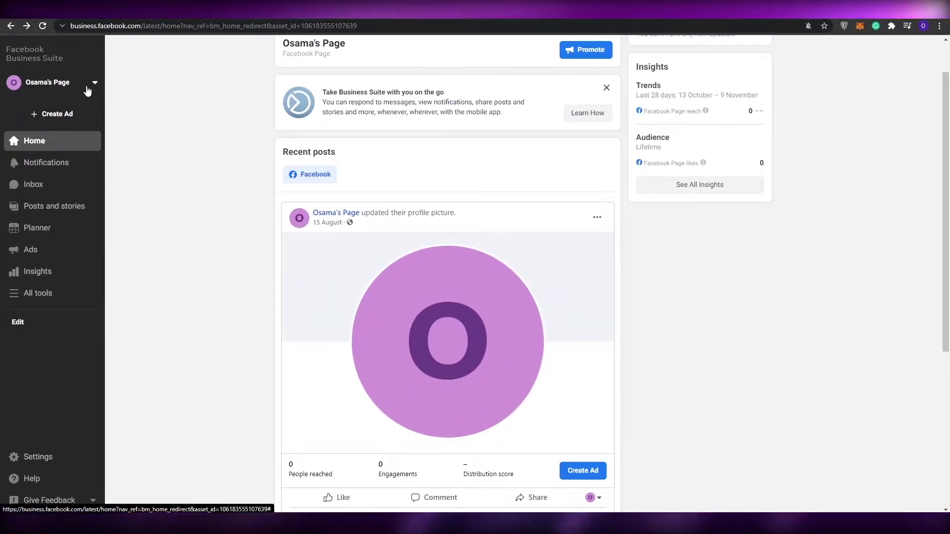
Return to Facebook Business Suite and start a new ad from scratch with the Promote your Page goal.
scroll(123, 114, "up", 1)
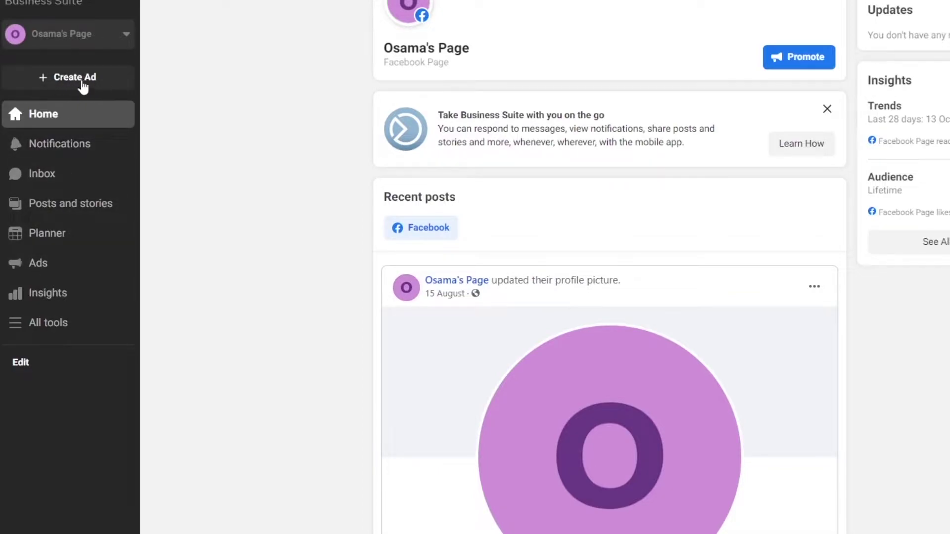
left_click(52, 268)
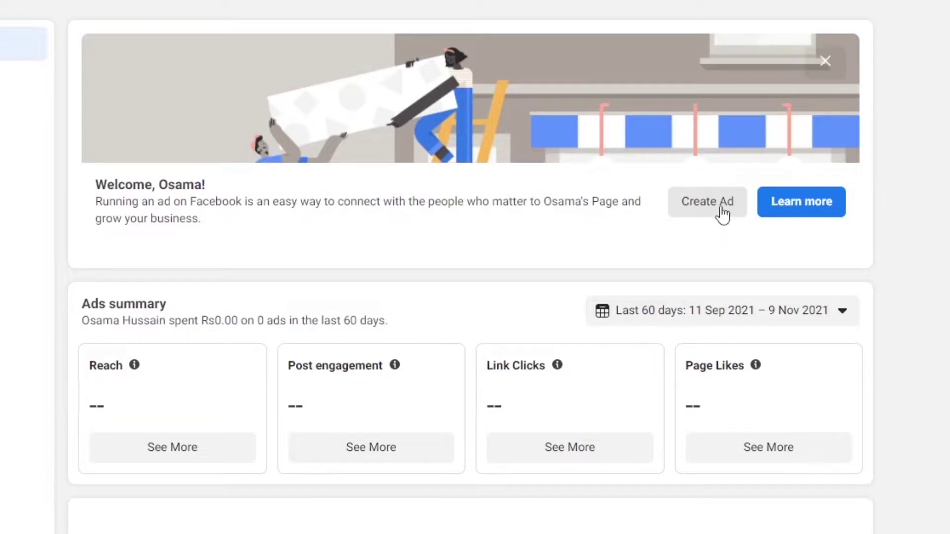
left_click(723, 214)
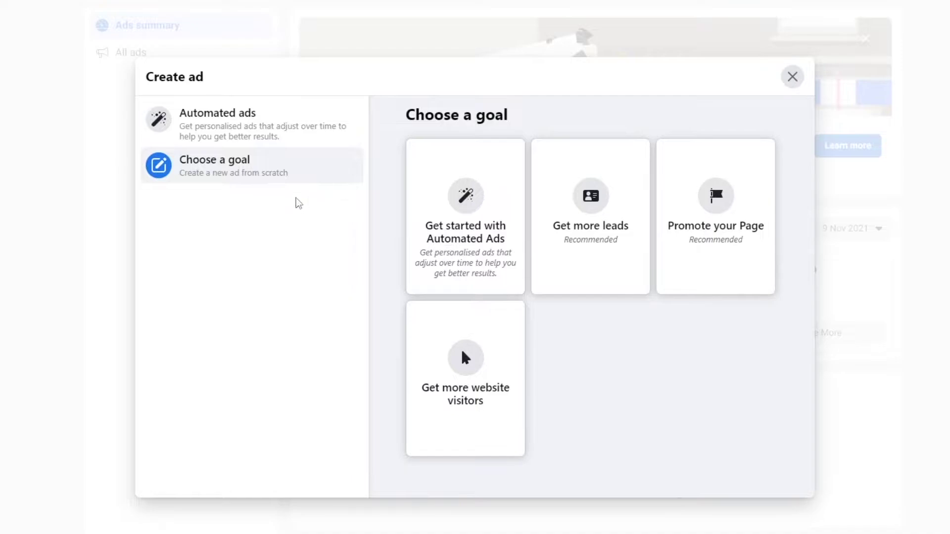
left_click(255, 138)
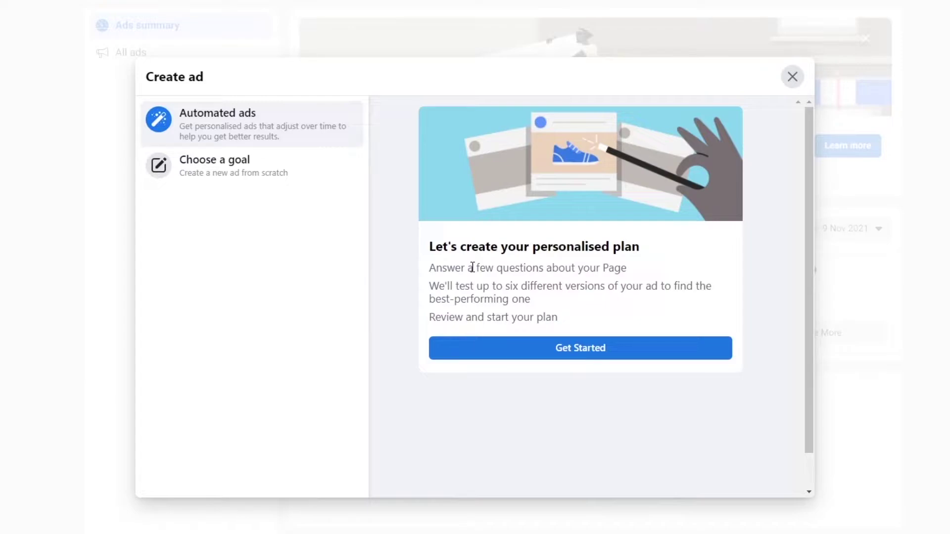
left_click(237, 166)
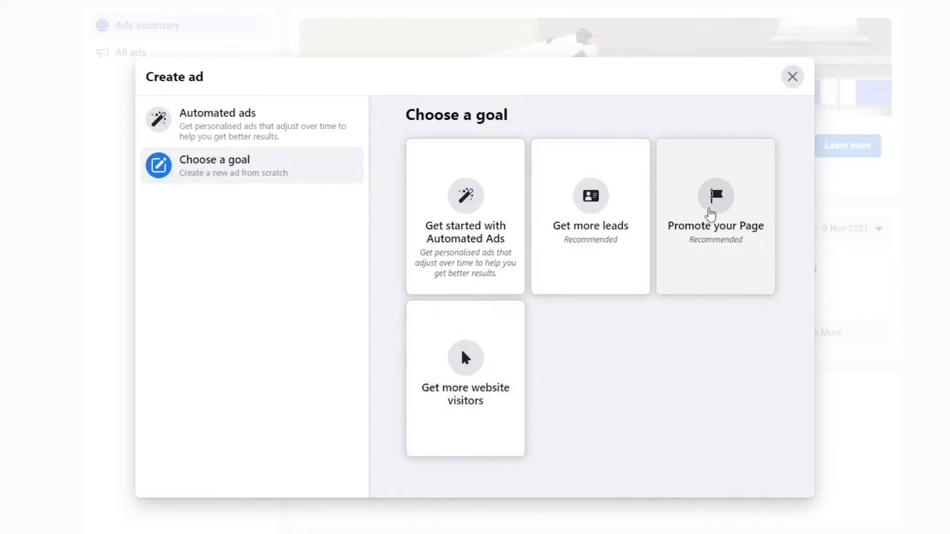
left_click(710, 214)
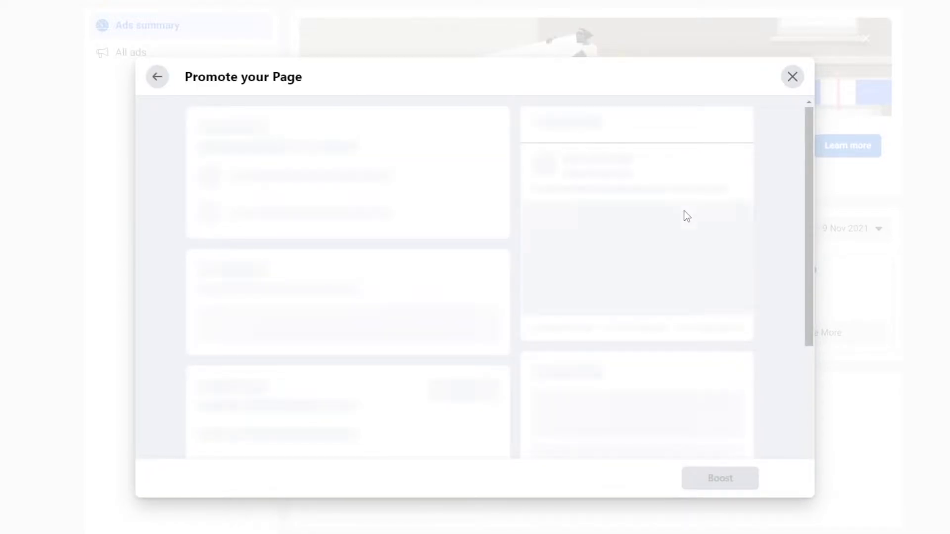
Review the ad creative, special ad category and audience settings, and read the explanation of Automatic enhancements.
scroll(313, 180, "down", 1)
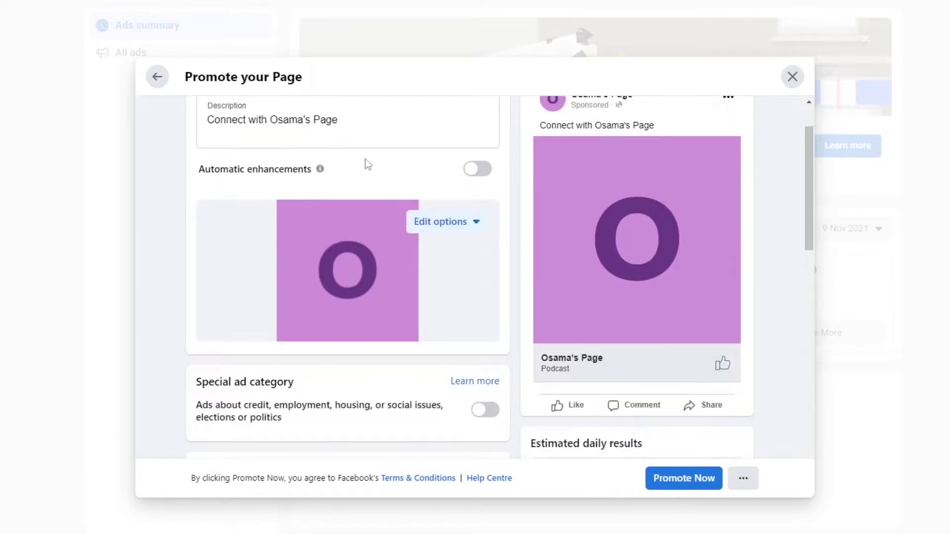
scroll(352, 357, "down", 2)
scroll(432, 199, "down", 3)
scroll(477, 297, "up", 5)
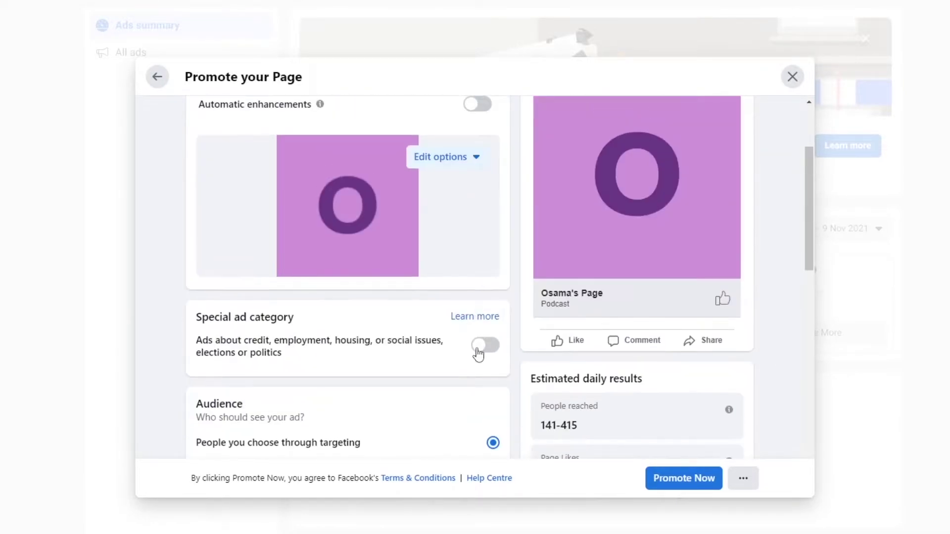
scroll(454, 250, "down", 1)
scroll(366, 237, "up", 2)
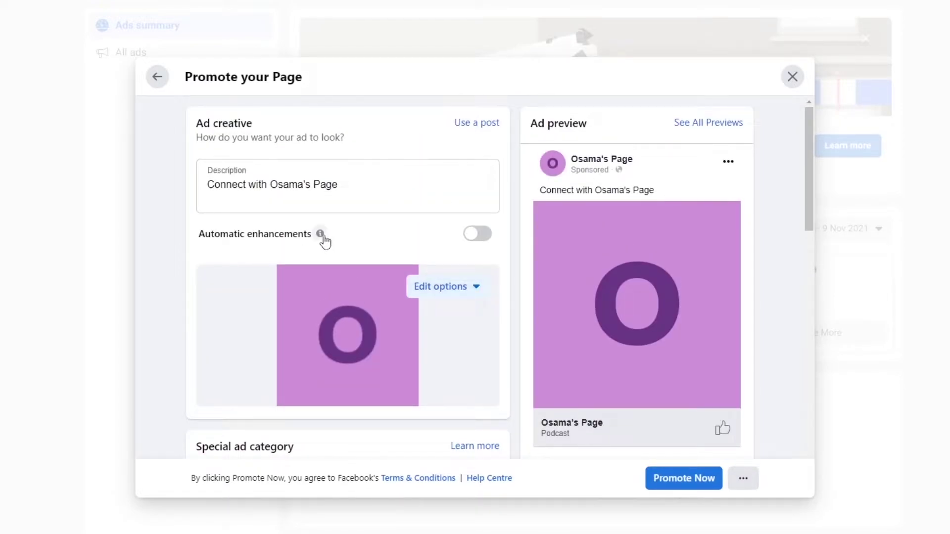
mouse_move(325, 241)
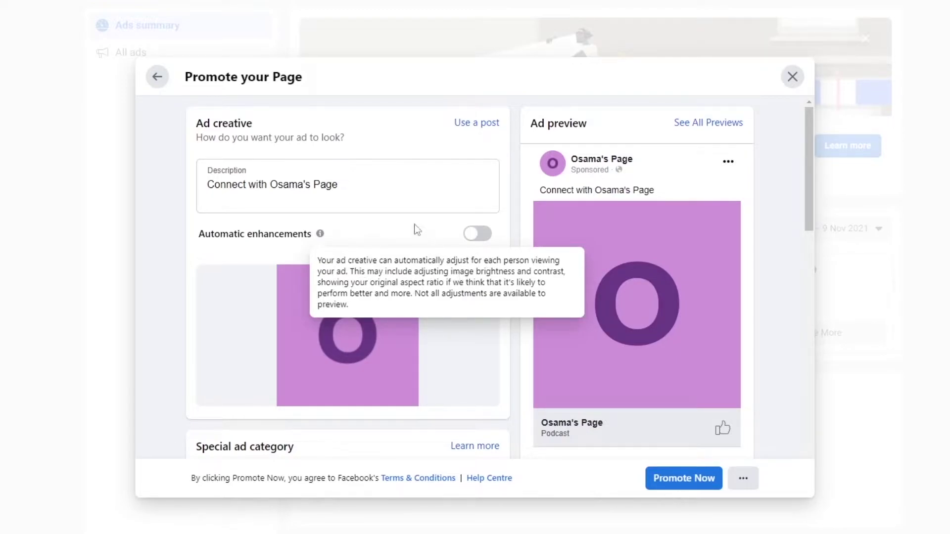
Open the ad's existing audience details for editing.
scroll(415, 227, "down", 5)
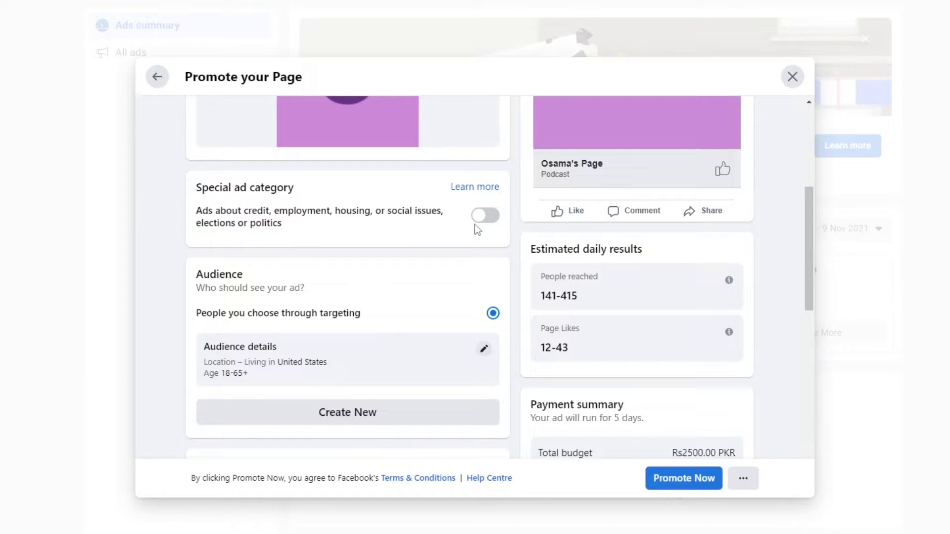
scroll(478, 253, "down", 1)
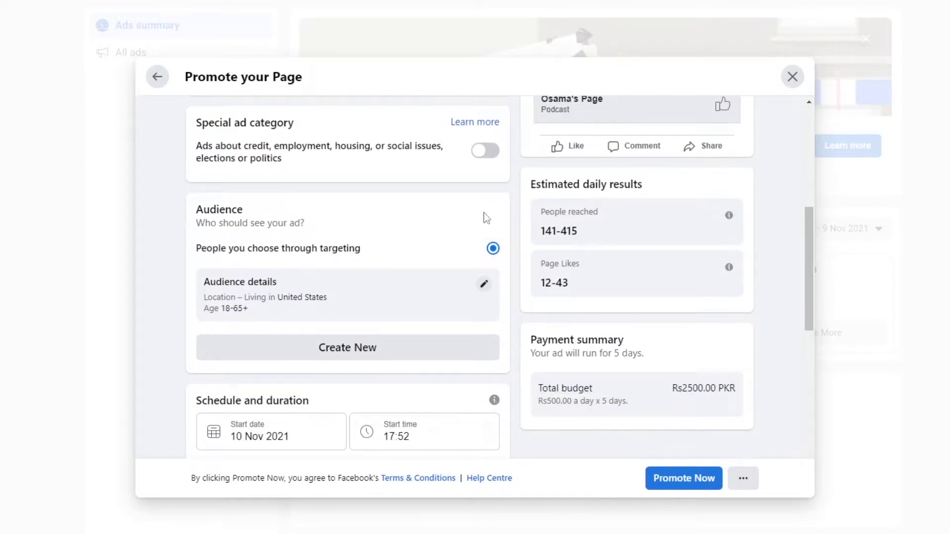
scroll(261, 264, "down", 1)
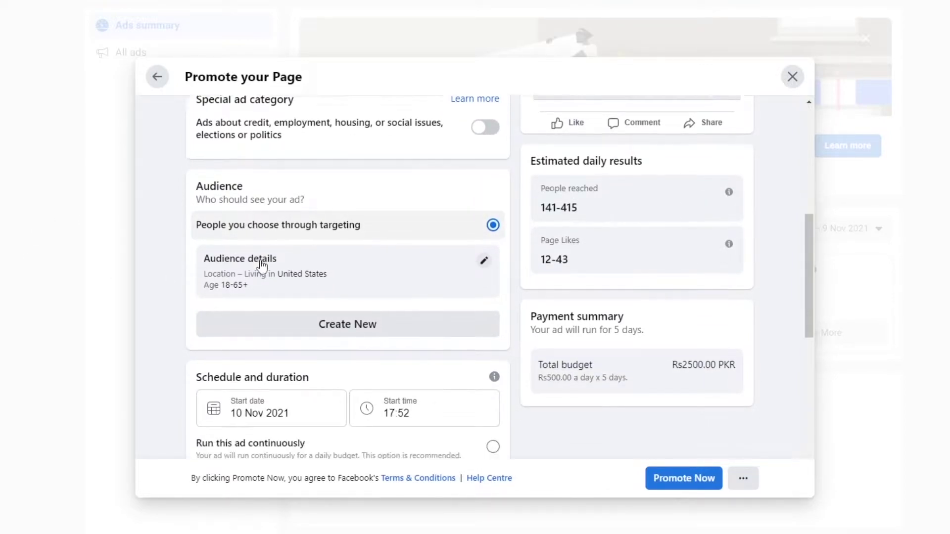
scroll(261, 266, "down", 1)
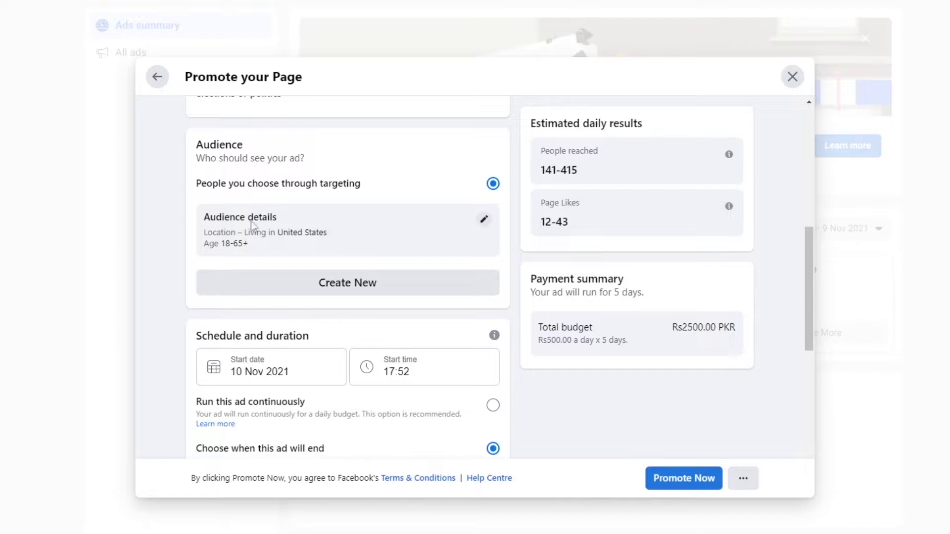
left_click(484, 223)
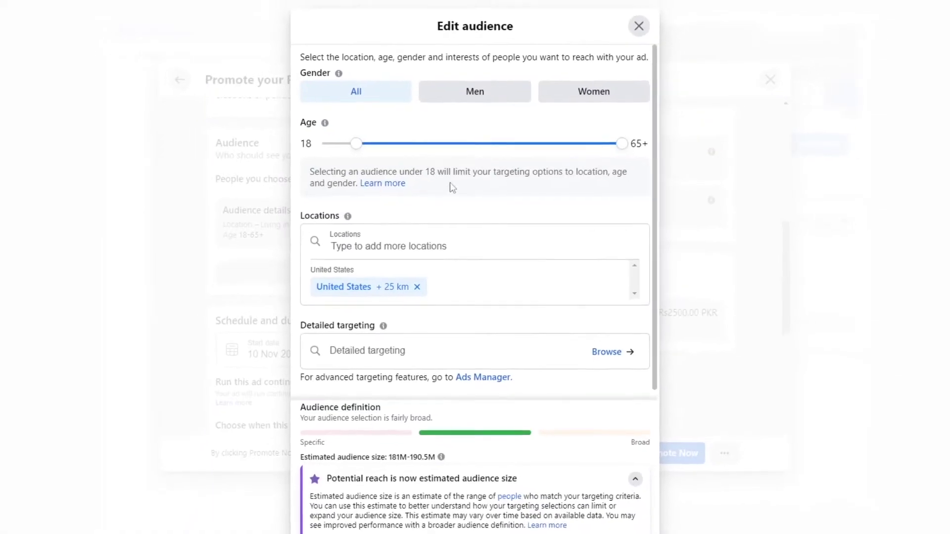
Review the audience's gender, age and location options and open the detailed targeting categories.
scroll(505, 356, "down", 1)
scroll(464, 254, "up", 1)
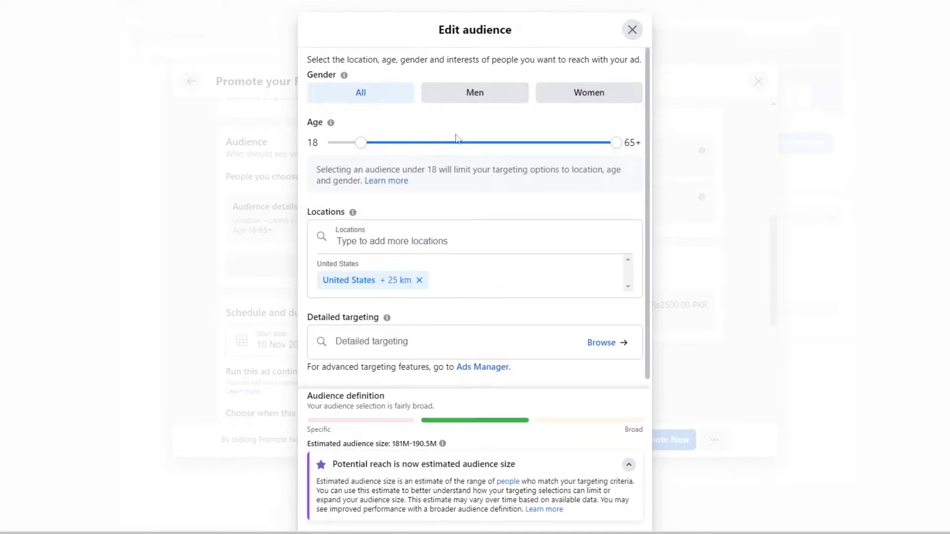
scroll(326, 286, "down", 1)
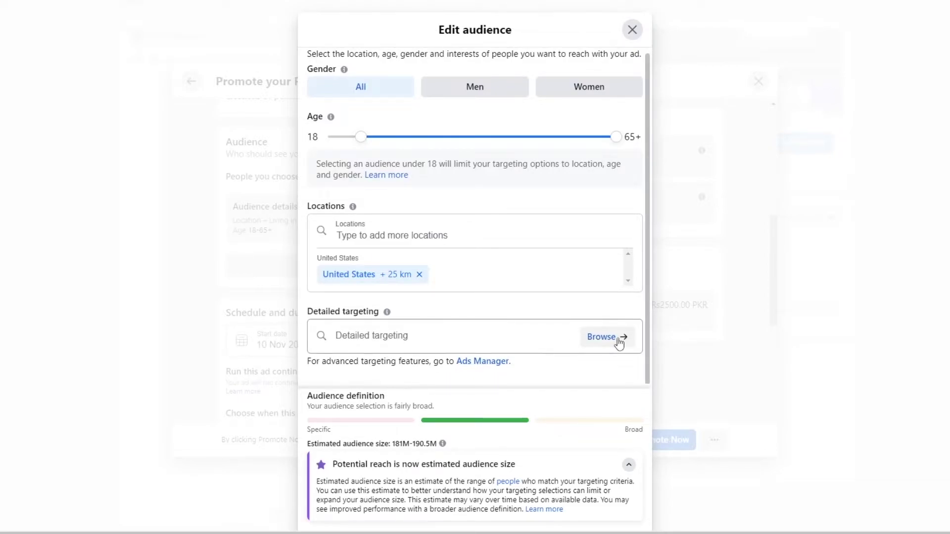
scroll(579, 352, "down", 2)
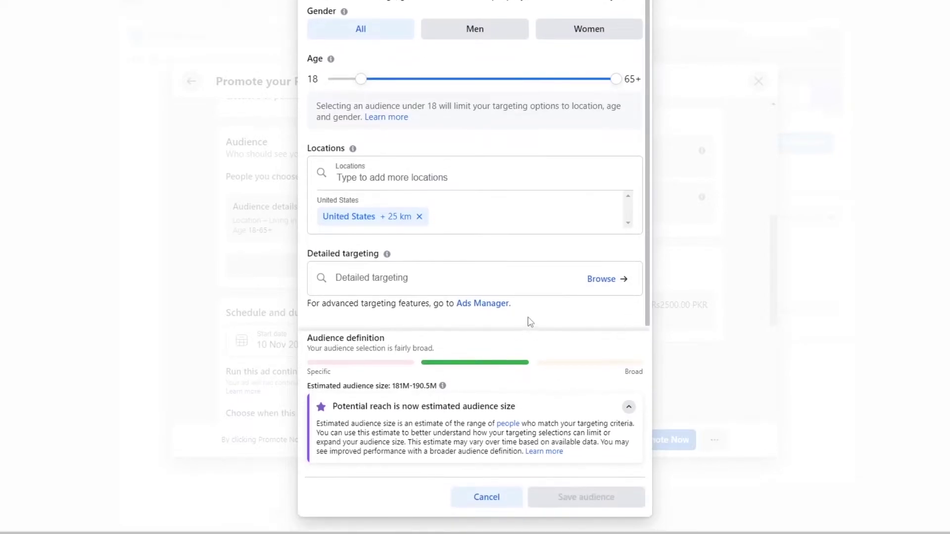
scroll(510, 358, "down", 1)
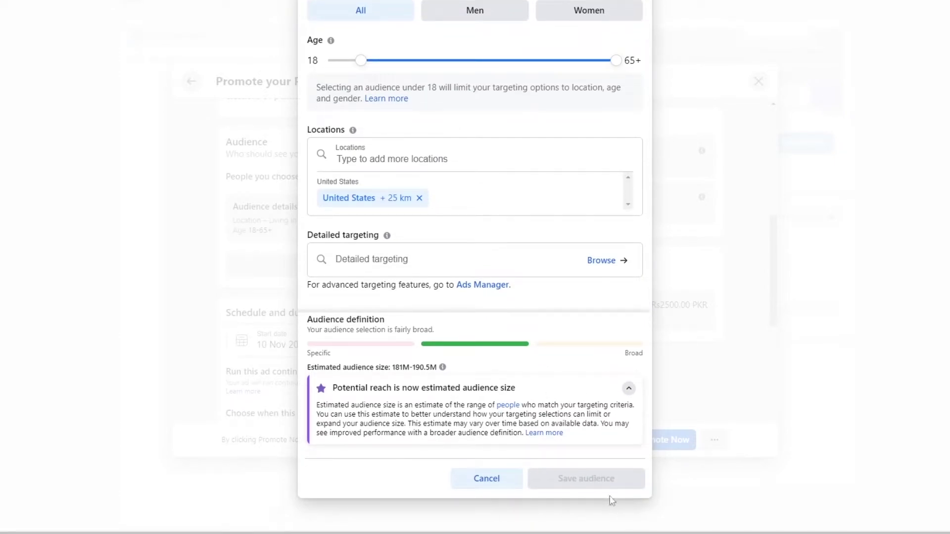
scroll(628, 267, "up", 1)
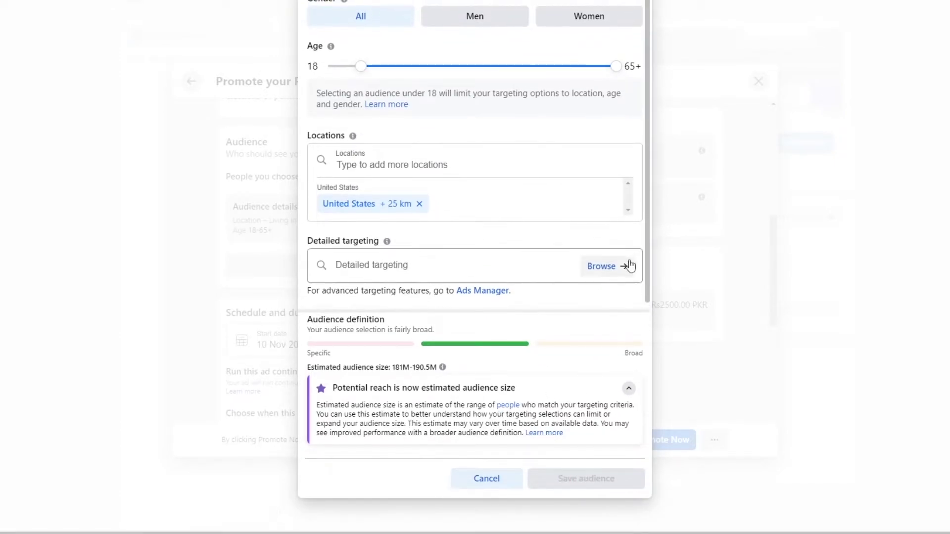
left_click(618, 266)
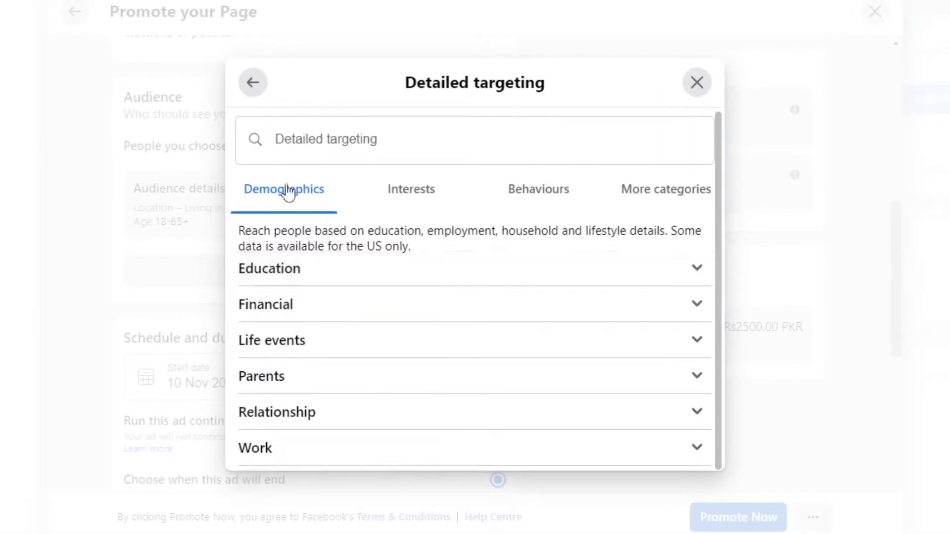
scroll(414, 194, "up", 1)
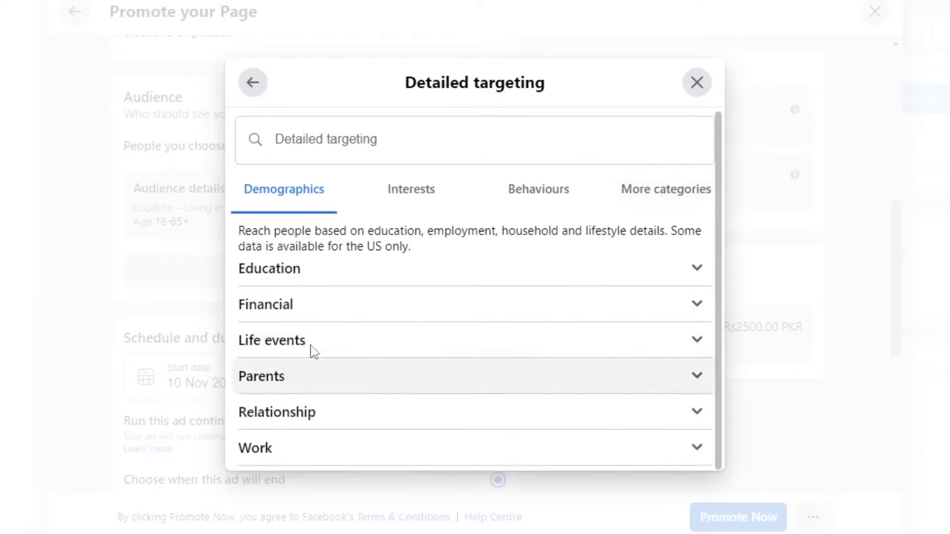
Look into the Financial and Relationship categories among the demographics for detailed targeting.
left_click(696, 310)
left_click(697, 299)
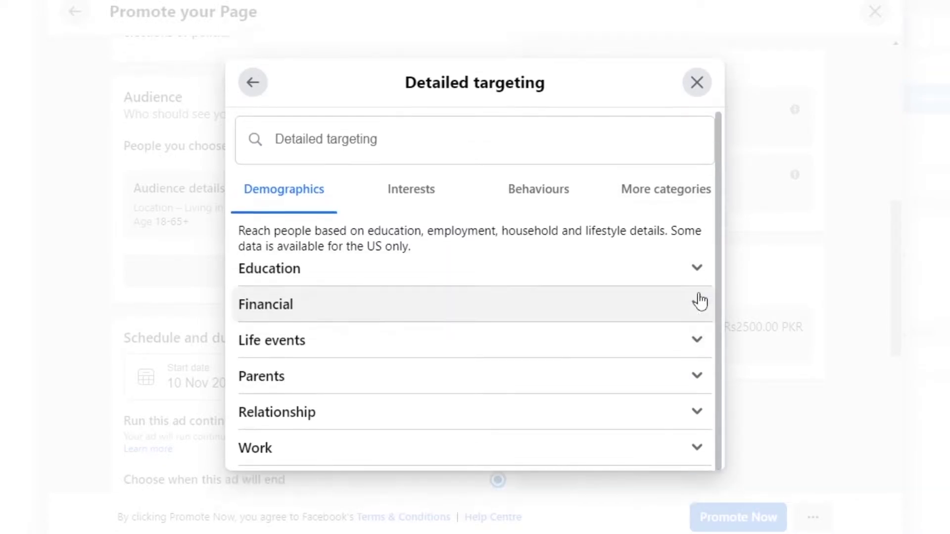
left_click(693, 414)
left_click(693, 399)
Browse the Work industries in the demographics and select Management for detailed targeting.
left_click(703, 450)
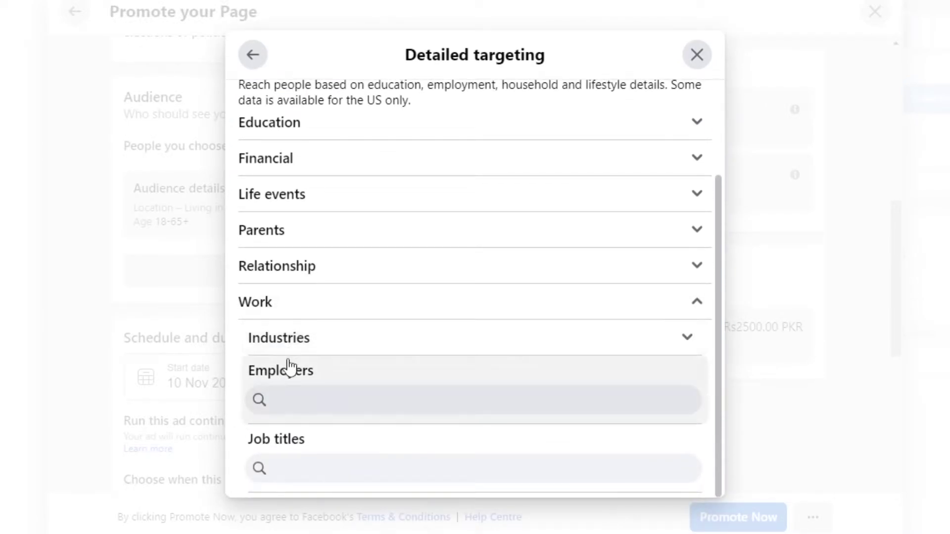
left_click(685, 342)
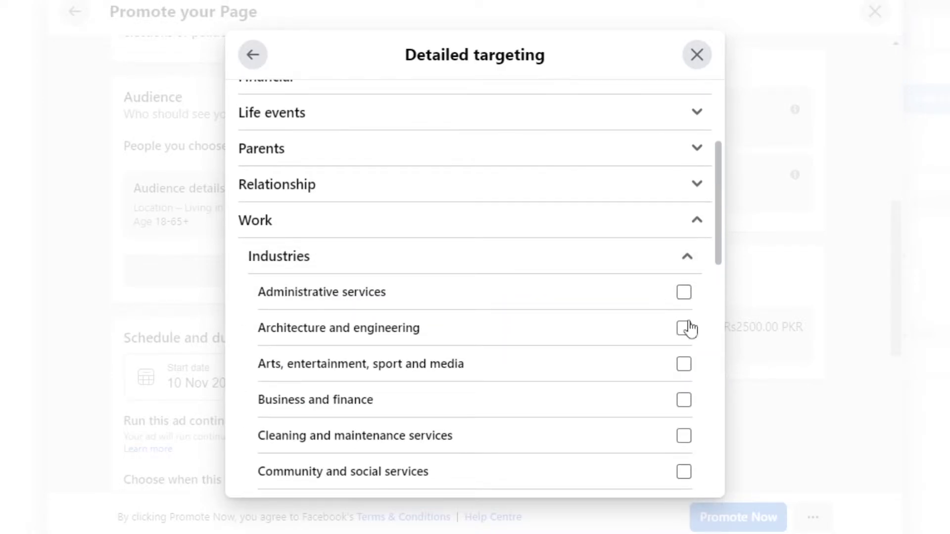
scroll(690, 329, "down", 2)
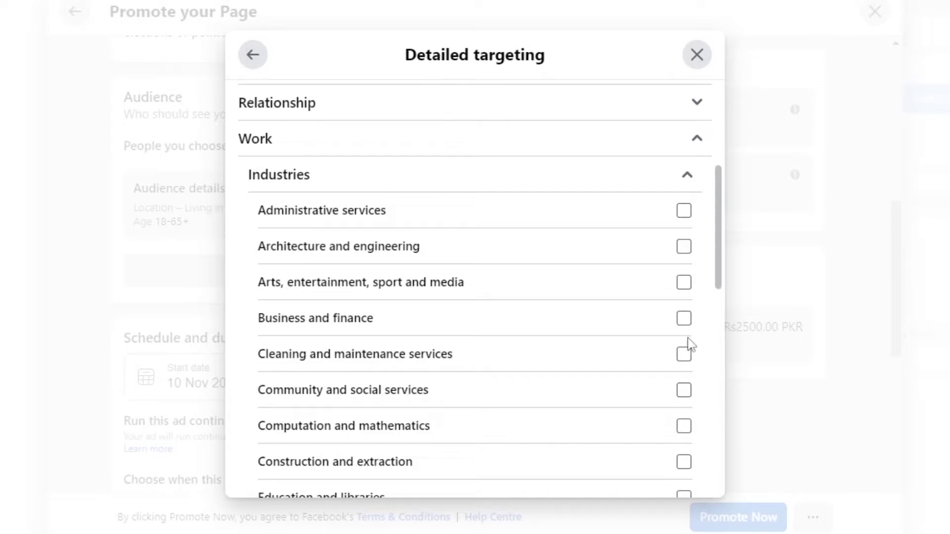
scroll(690, 353, "down", 2)
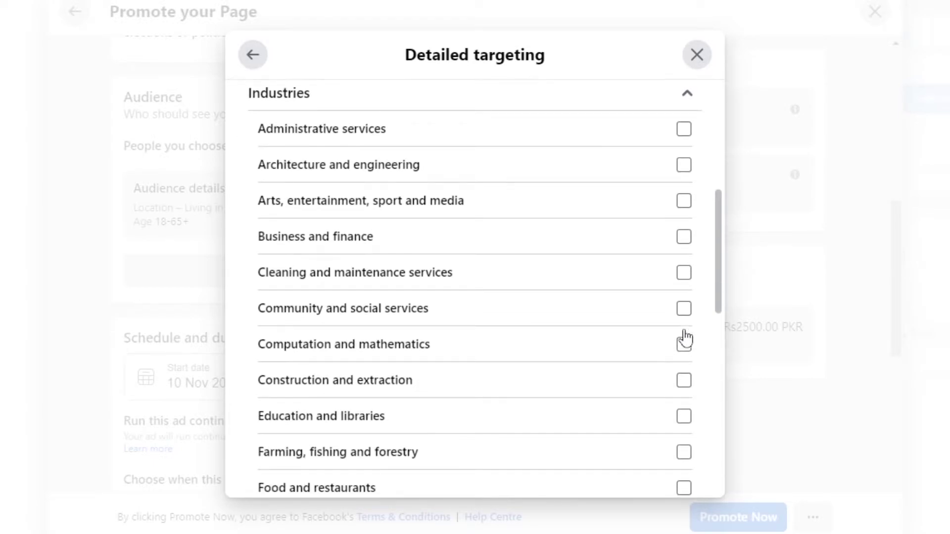
scroll(685, 344, "down", 4)
scroll(684, 354, "down", 8)
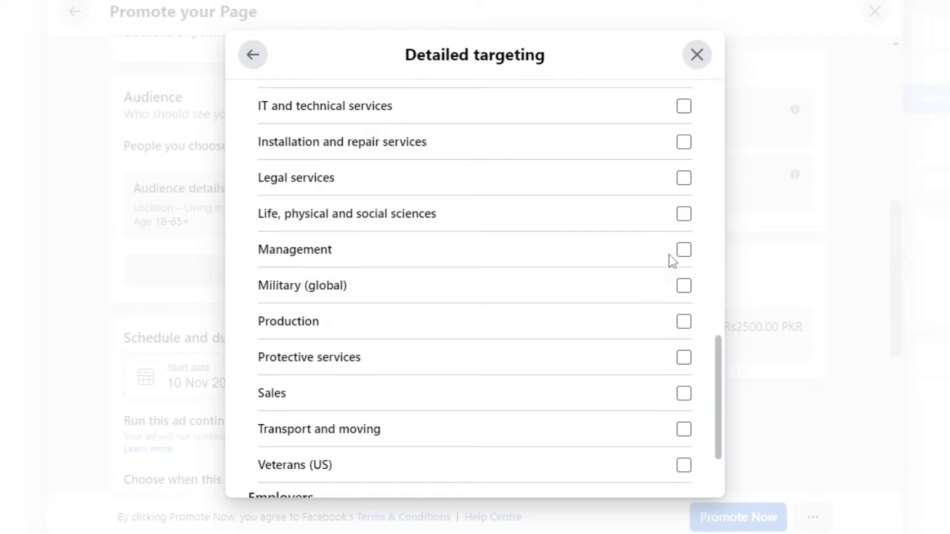
left_click(689, 257)
Reopen the audience's detailed targeting, check that Management is included, and save the audience.
left_click(698, 58)
left_click(654, 303)
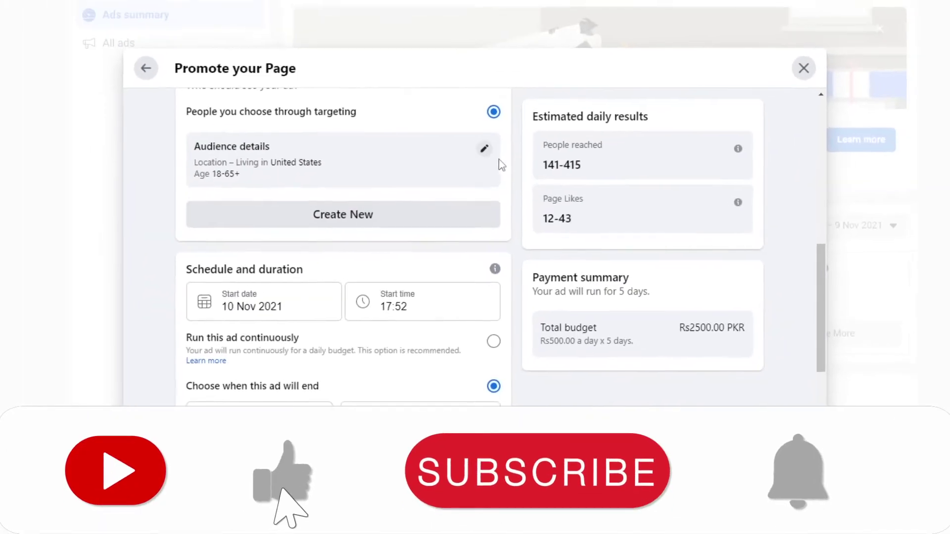
left_click(491, 107)
scroll(644, 307, "down", 8)
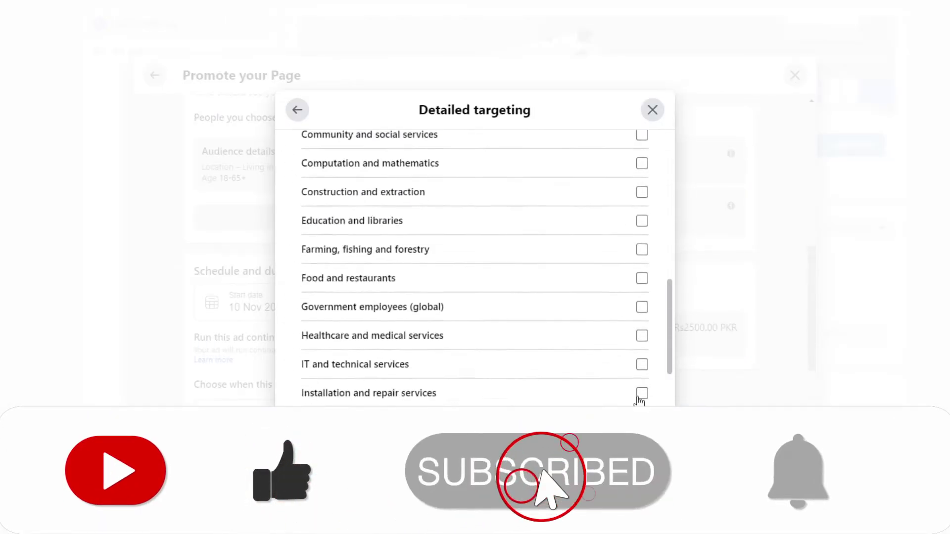
scroll(639, 391, "up", 6)
scroll(549, 365, "up", 10)
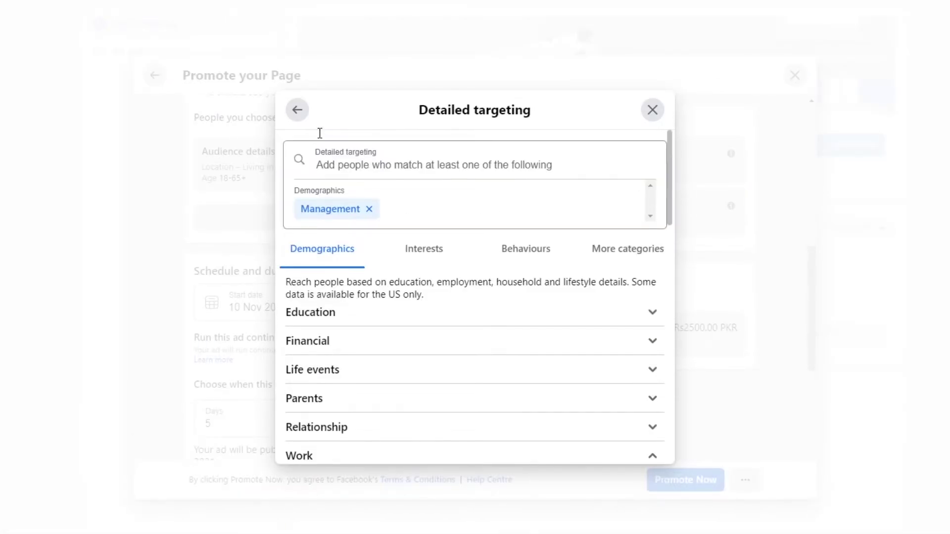
left_click(297, 110)
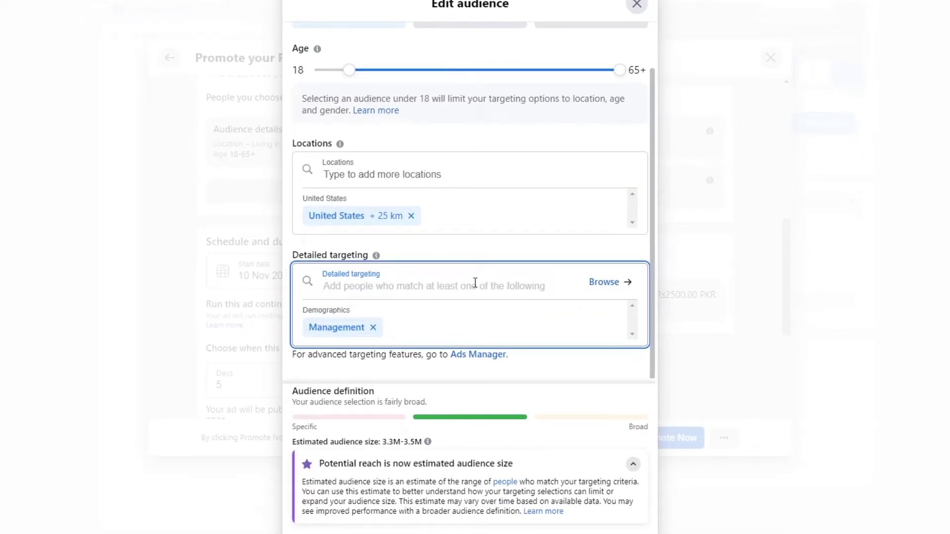
scroll(471, 283, "down", 2)
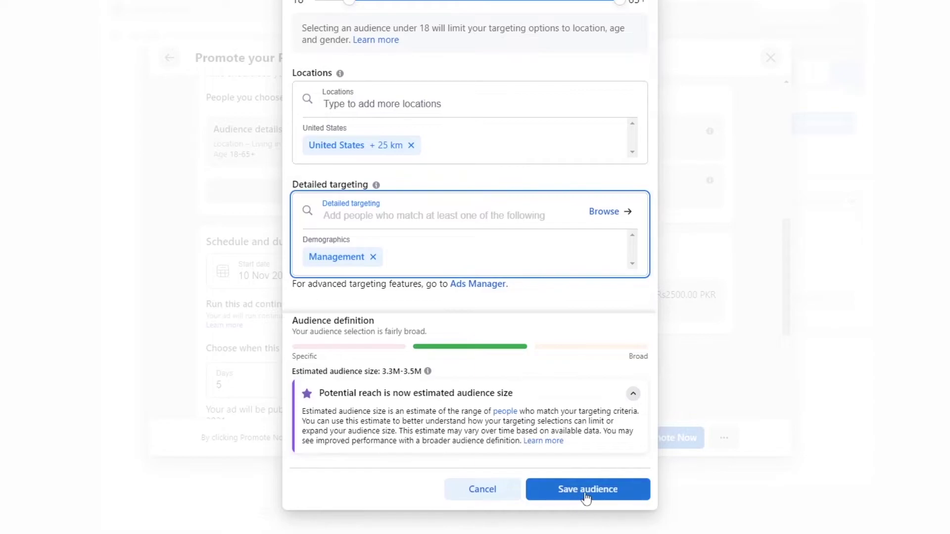
left_click(585, 495)
Review the ad's schedule, duration, end date and daily budget settings.
scroll(450, 342, "down", 4)
scroll(397, 275, "down", 3)
scroll(386, 292, "up", 7)
scroll(373, 310, "down", 2)
scroll(373, 310, "down", 2)
scroll(336, 235, "up", 1)
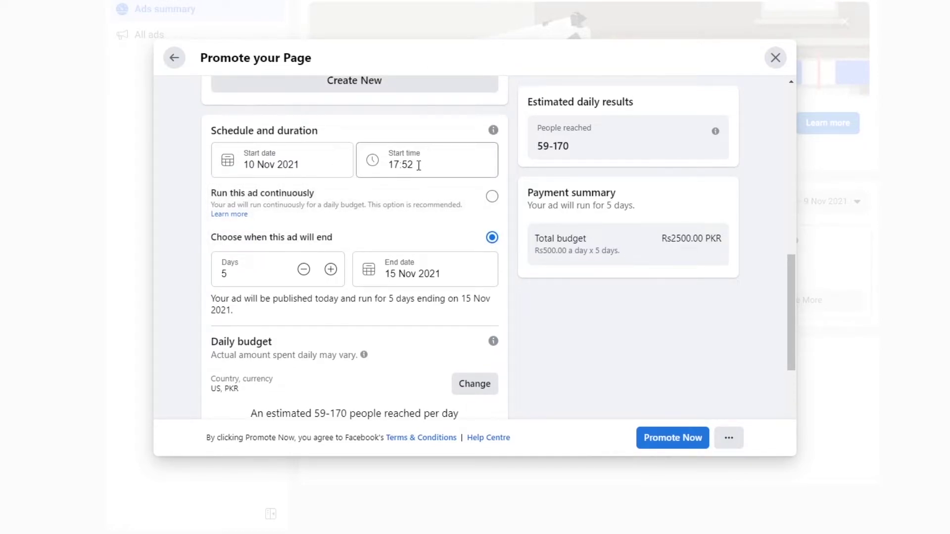
scroll(347, 178, "down", 1)
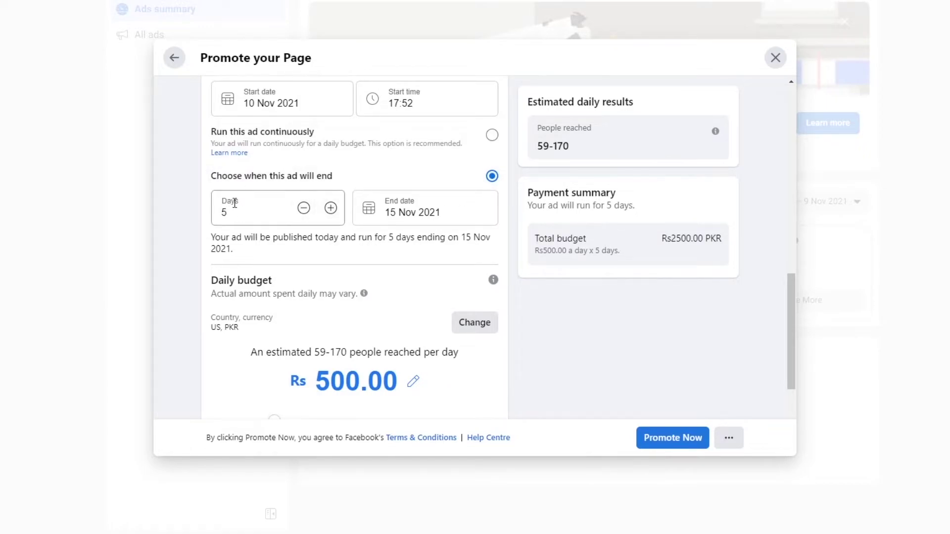
scroll(235, 204, "down", 1)
scroll(326, 280, "down", 1)
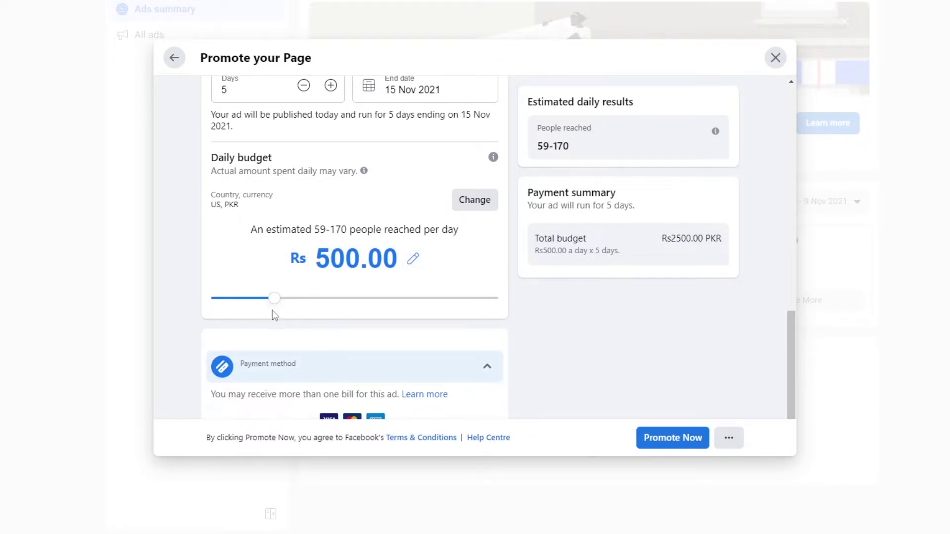
Raise the daily budget to Rs 3,000.00, lower it to Rs 300.00, and check the payment method section.
left_click_drag(275, 298, 412, 298)
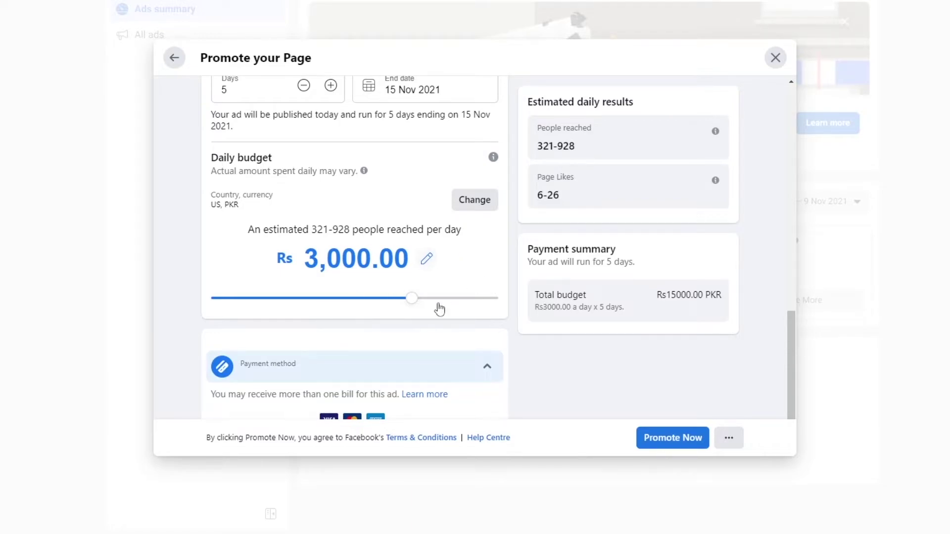
left_click_drag(410, 298, 235, 301)
scroll(289, 284, "down", 2)
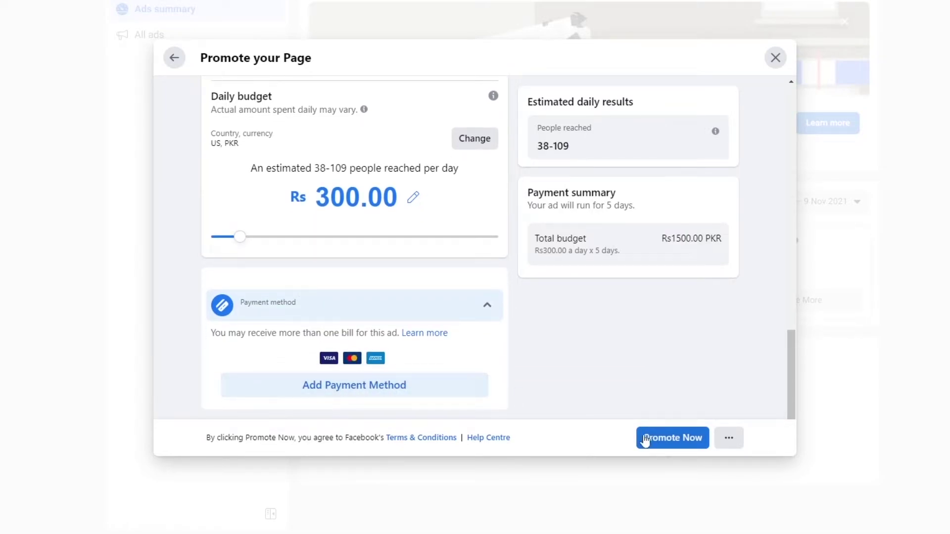
Exit the Promote your Page ad without publishing it and discard the changes.
left_click(776, 59)
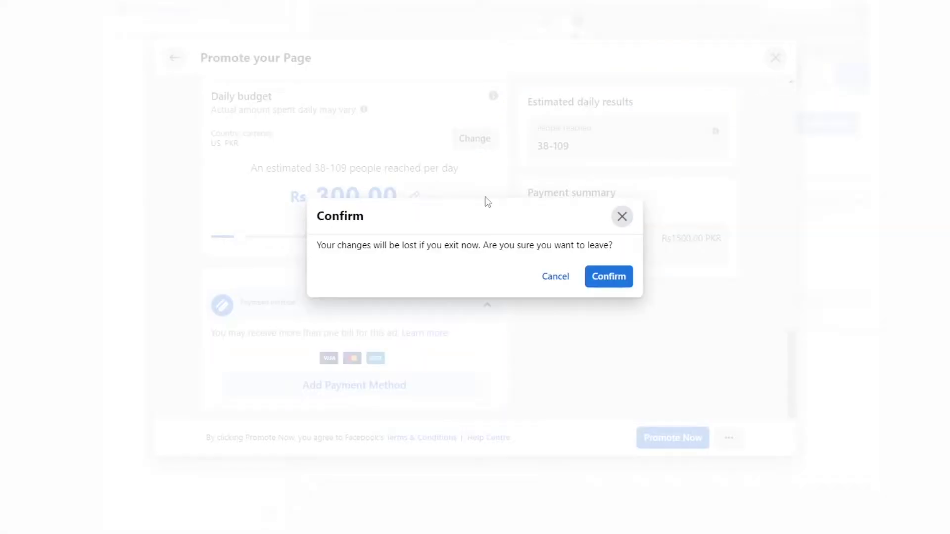
left_click(606, 281)
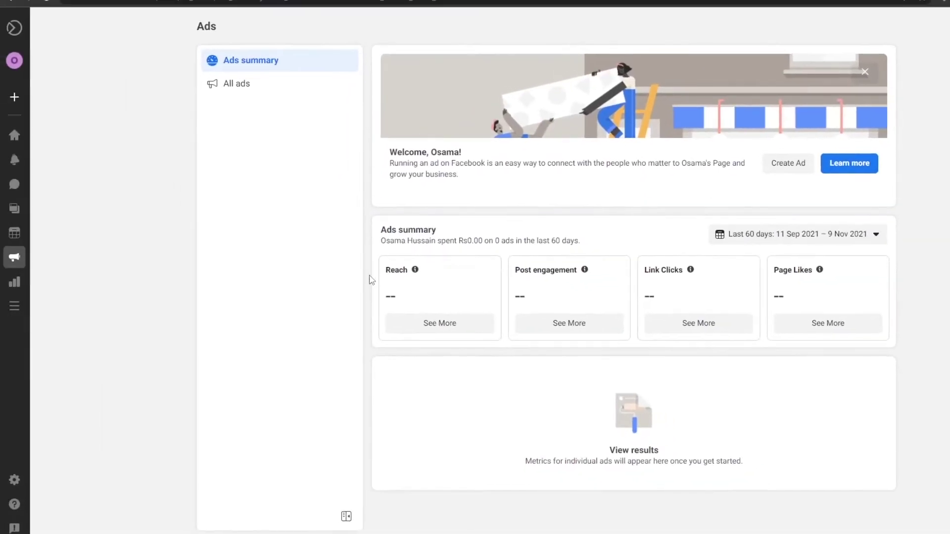
Look through the Insights overview, the Ads summary and the list of all ads.
left_click(35, 246)
left_click(96, 272)
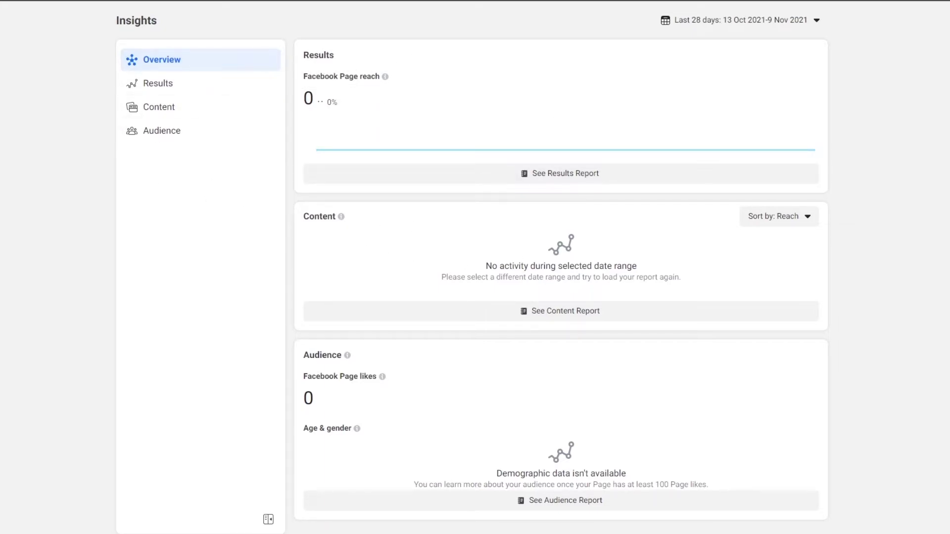
left_click(51, 254)
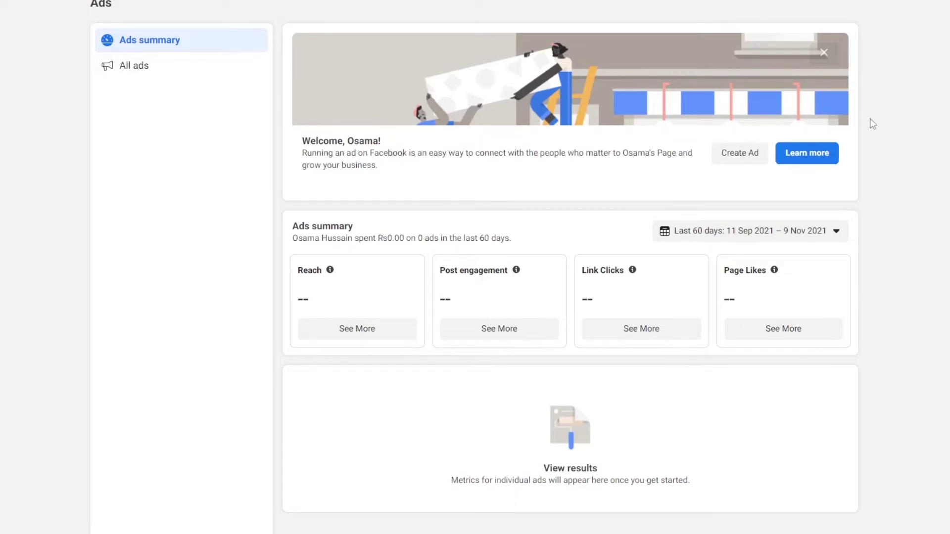
left_click(152, 69)
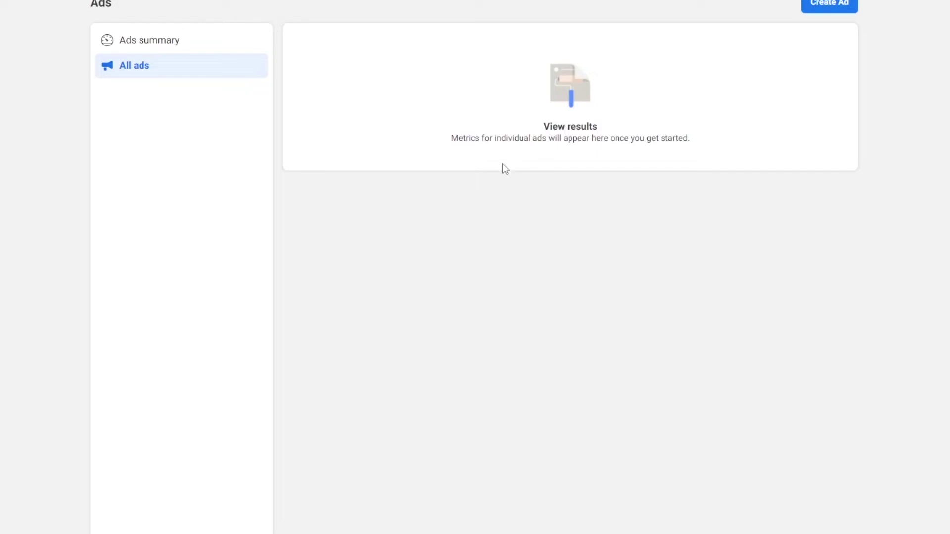
left_click(212, 43)
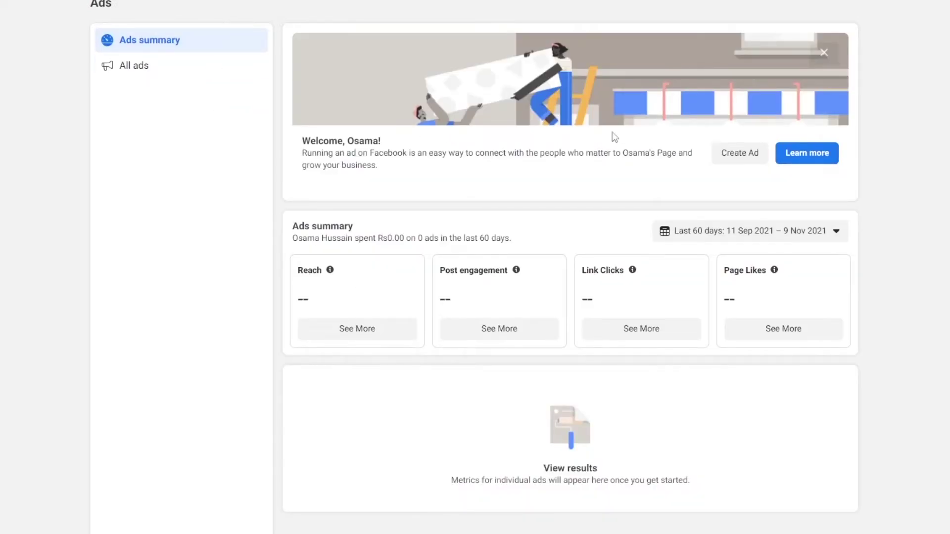
Start a new automated ad and answer "This doesn't apply to me" about people coming to the business location.
left_click(739, 154)
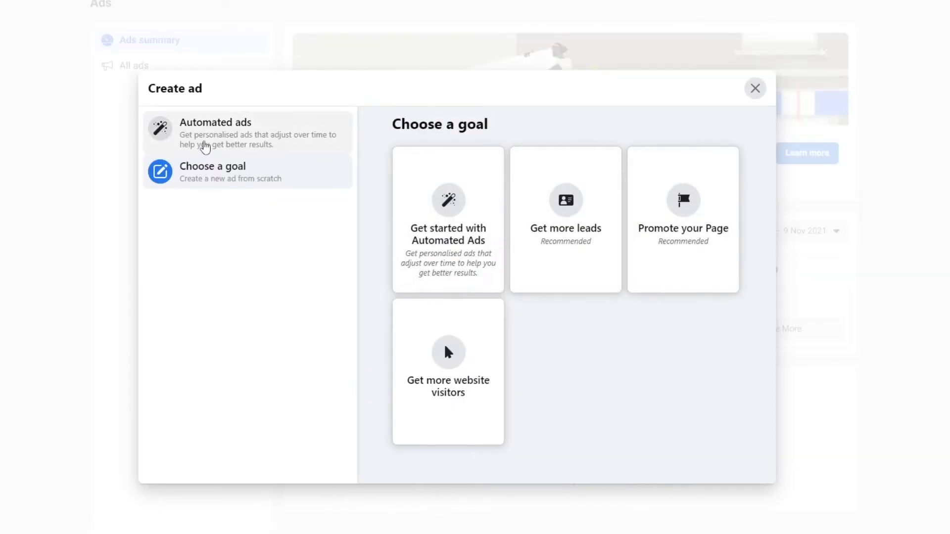
left_click(205, 147)
left_click(557, 344)
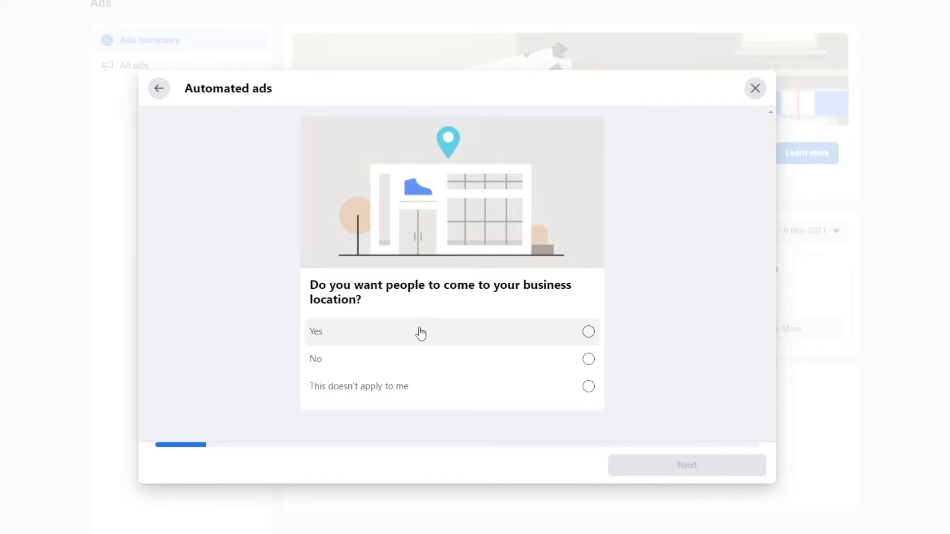
left_click(580, 395)
left_click(646, 468)
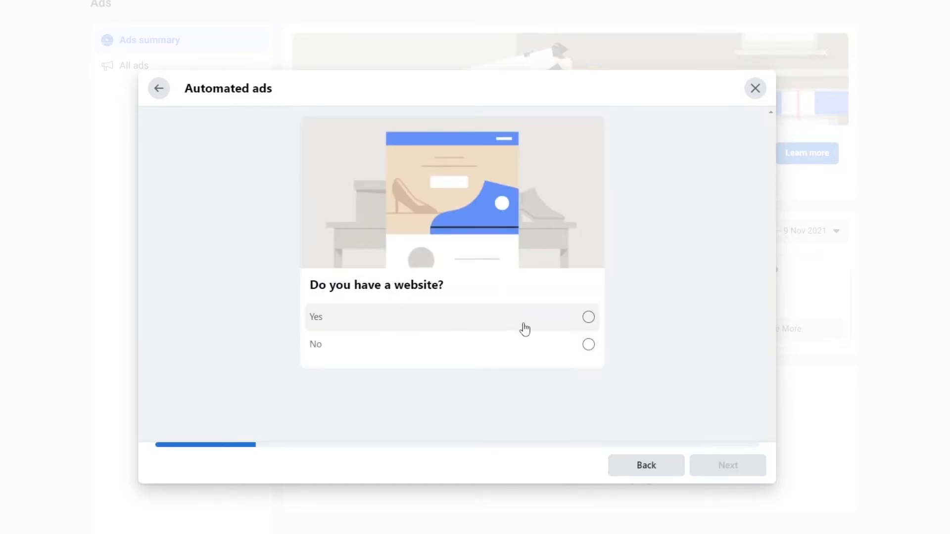
Answer Yes to having a website and Yes to people buying products on it.
left_click(583, 319)
left_click(719, 467)
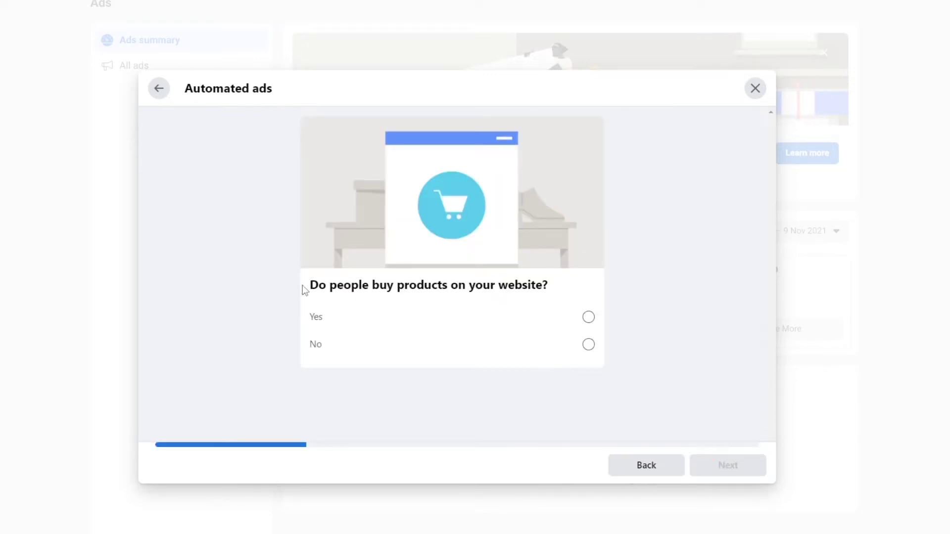
left_click(584, 321)
left_click(727, 468)
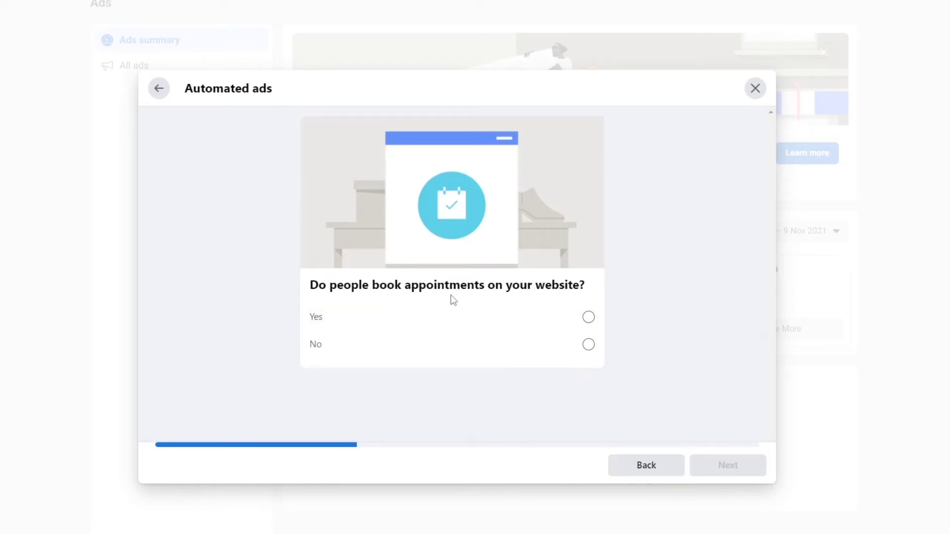
Answer No to booking appointments on the website and No to getting leads through it.
left_click(545, 346)
left_click(712, 468)
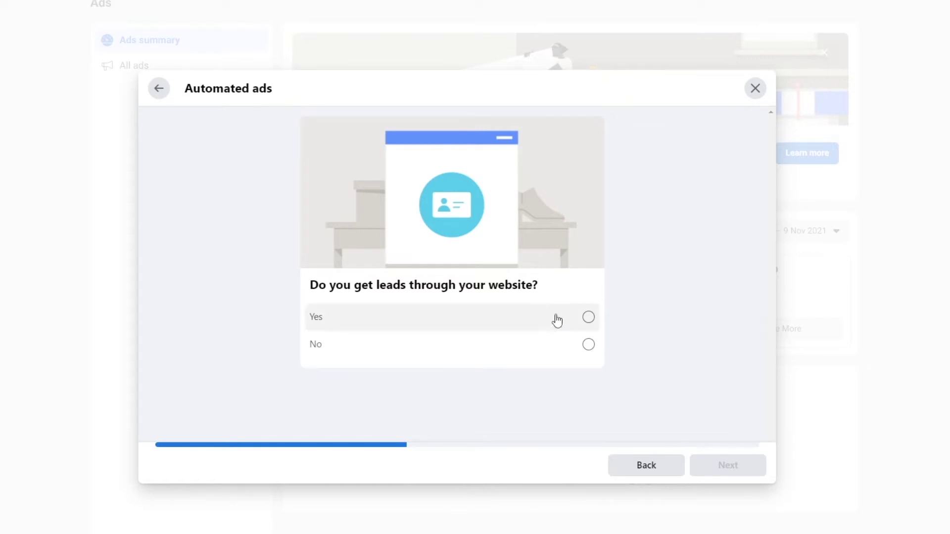
left_click(590, 344)
left_click(725, 470)
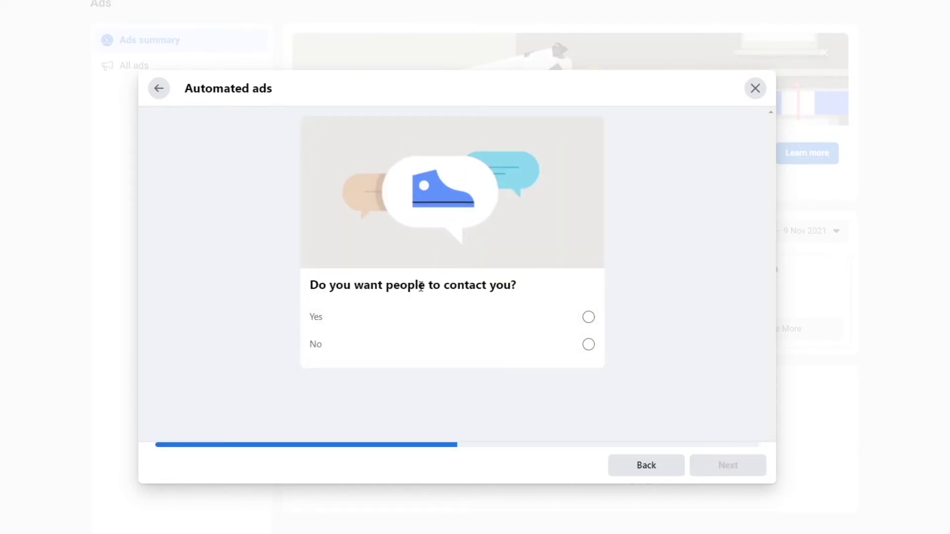
Answer Yes to being contacted and choose messages on Facebook as the contact method, cancelling the WhatsApp connection.
left_click(589, 317)
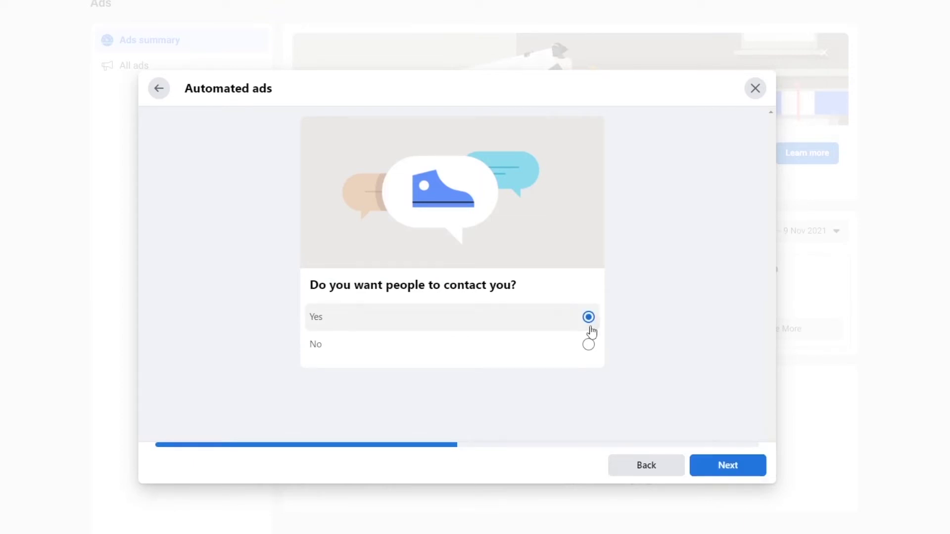
left_click(763, 465)
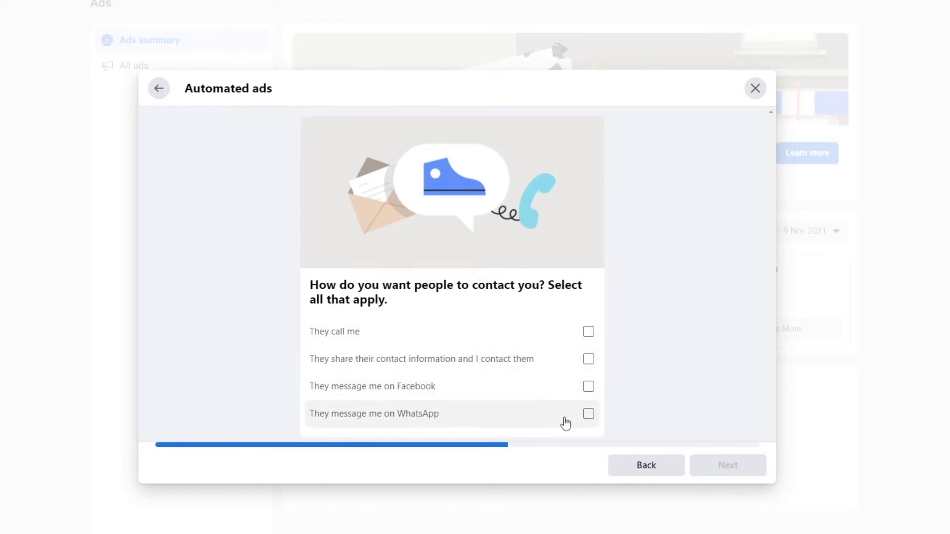
left_click(593, 393)
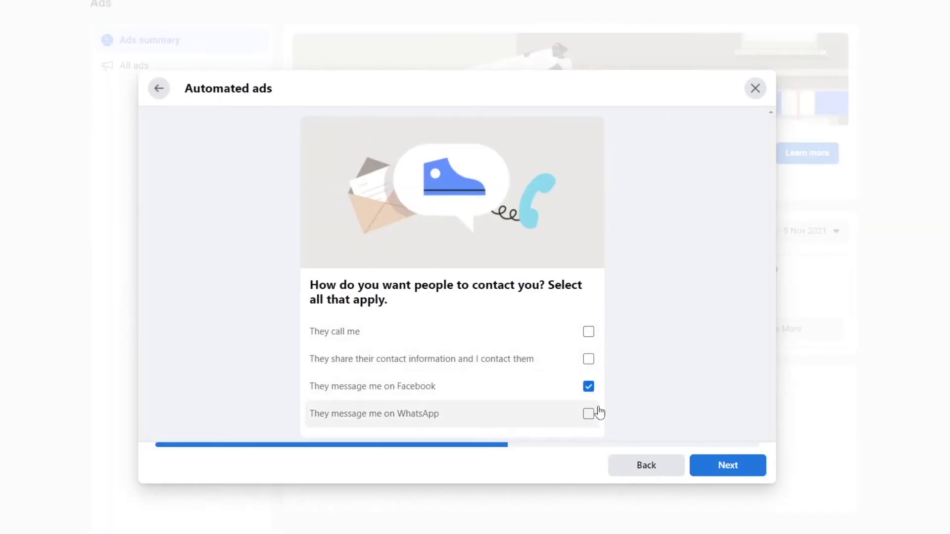
left_click(591, 415)
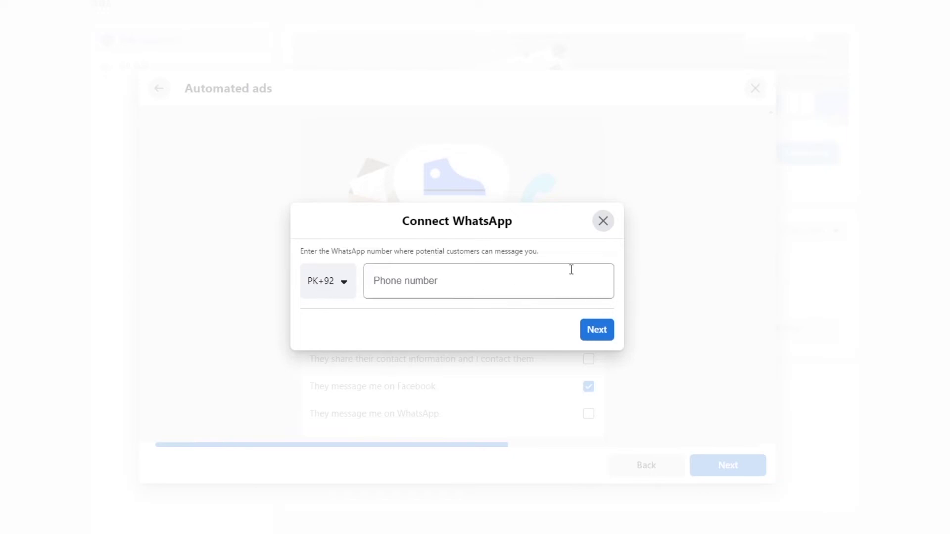
left_click(604, 221)
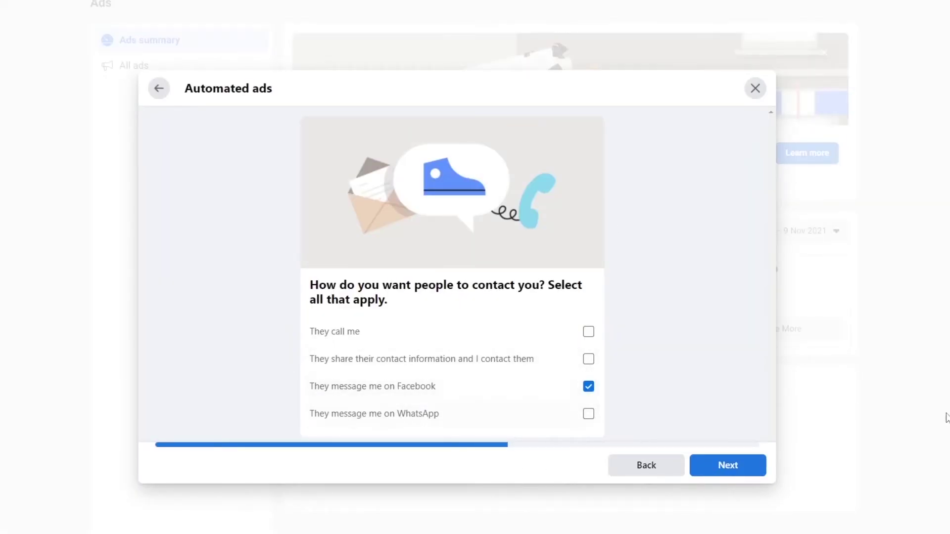
left_click(728, 473)
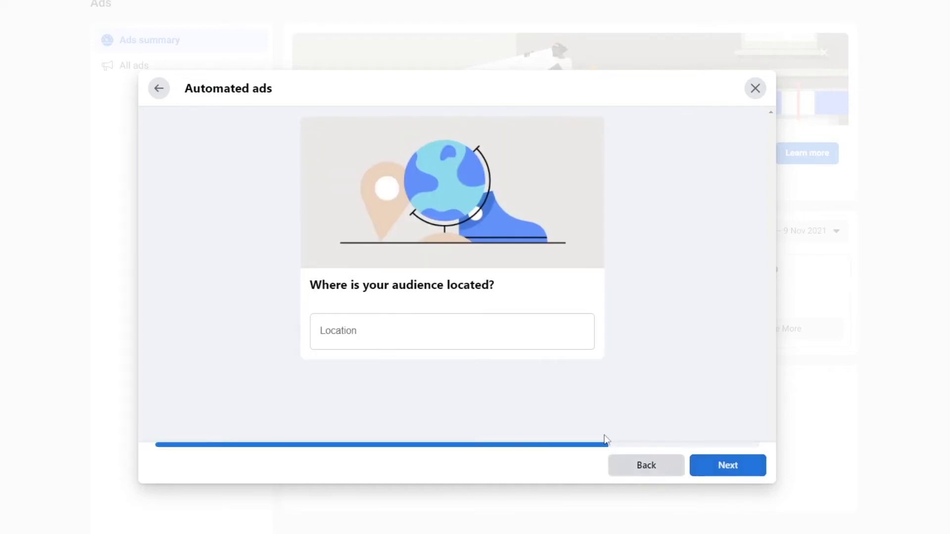
Leave the audience location empty and add Shoes and Jacket as topics the audience might like.
left_click(414, 331)
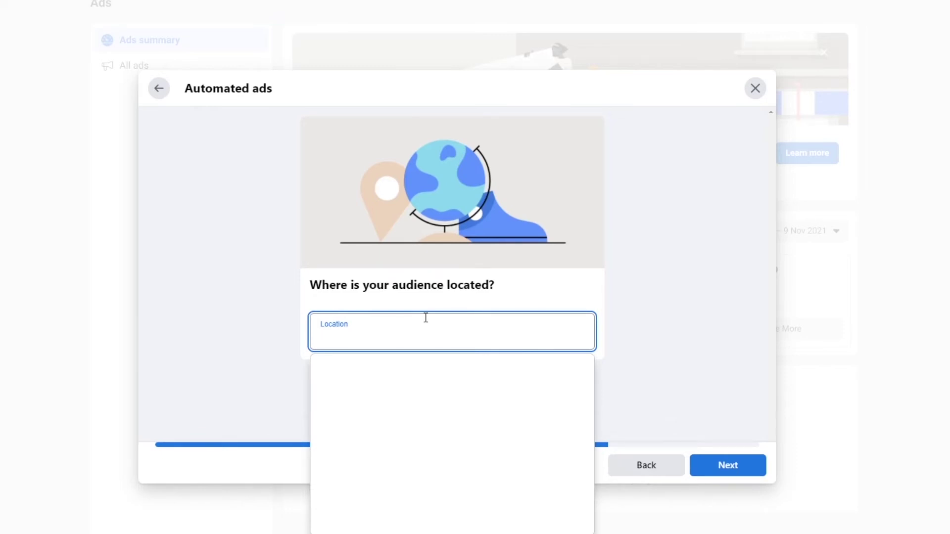
left_click(705, 475)
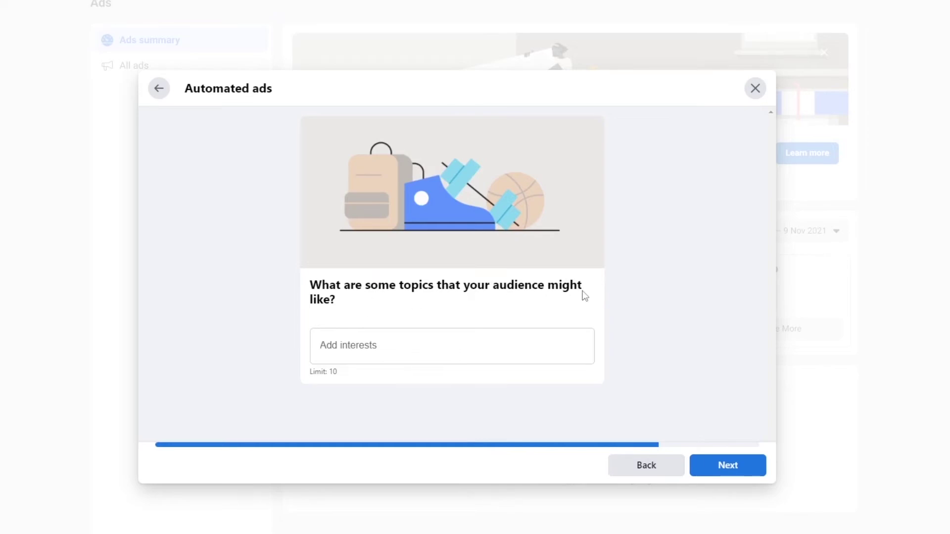
left_click(427, 356)
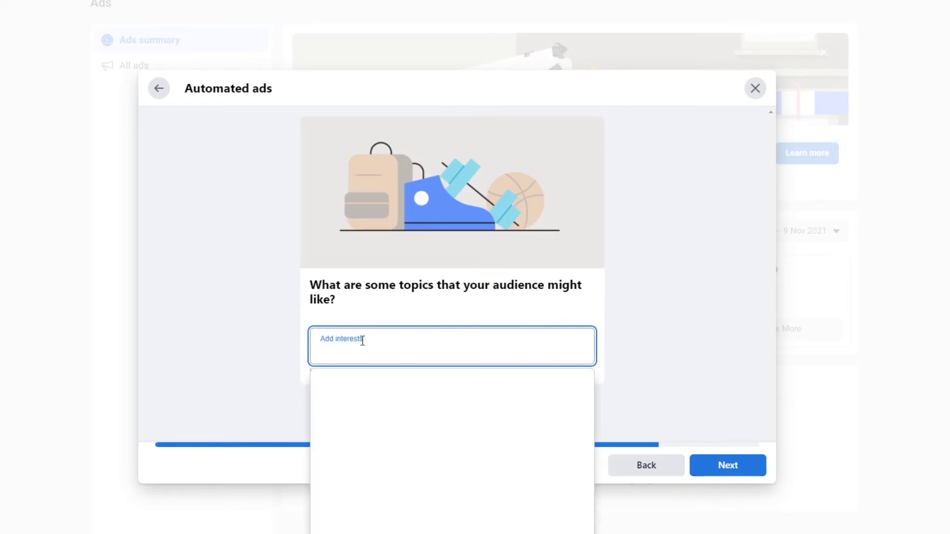
type("s")
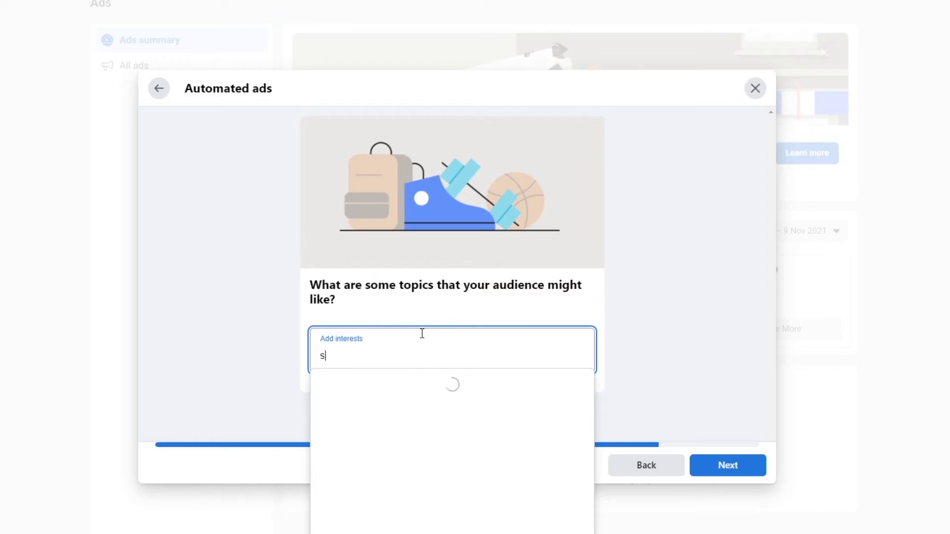
key("Return")
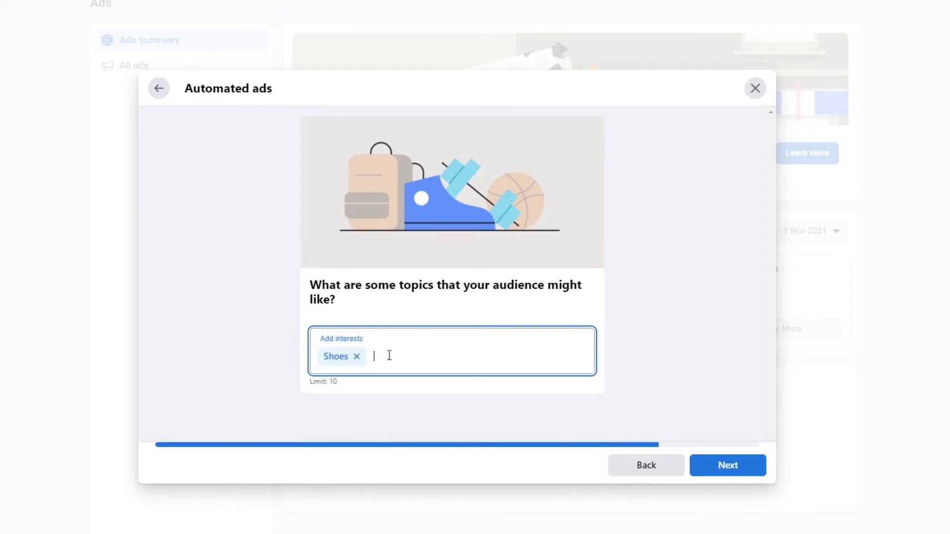
type("jackets")
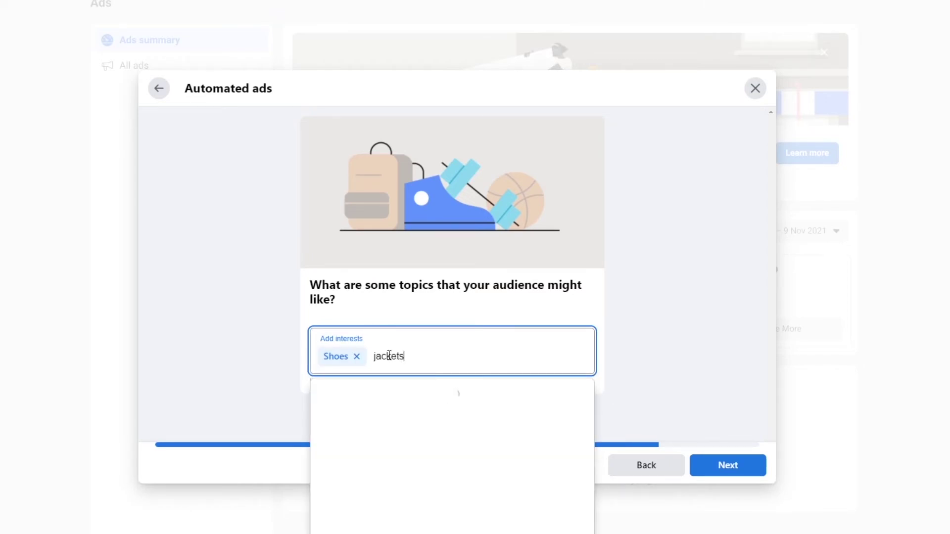
key("Return")
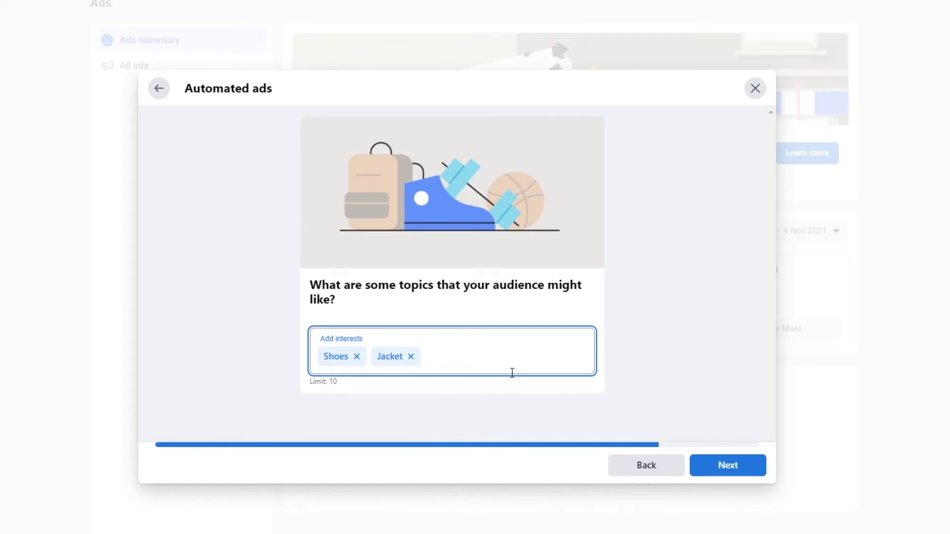
left_click(730, 470)
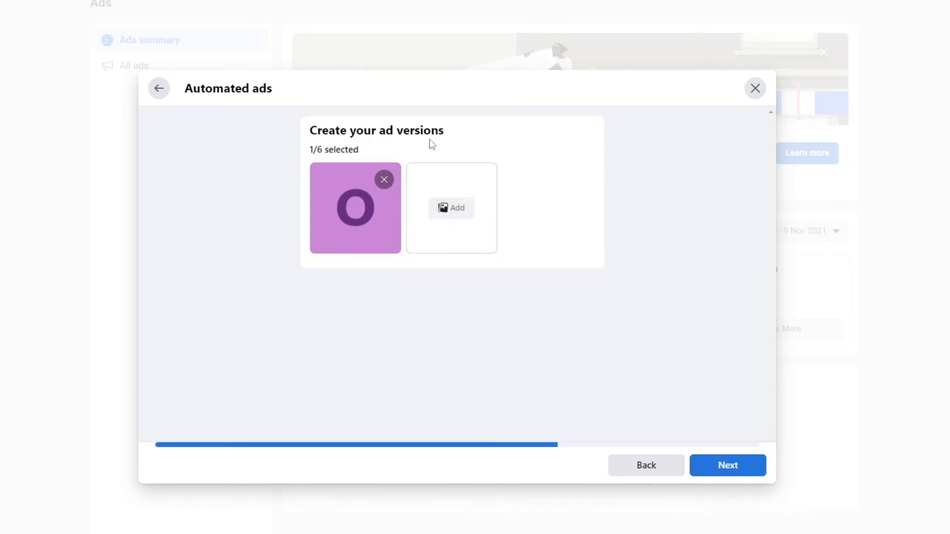
Browse the ad account's media without adding an image, and build the ad versions with the existing picture only.
left_click(424, 208)
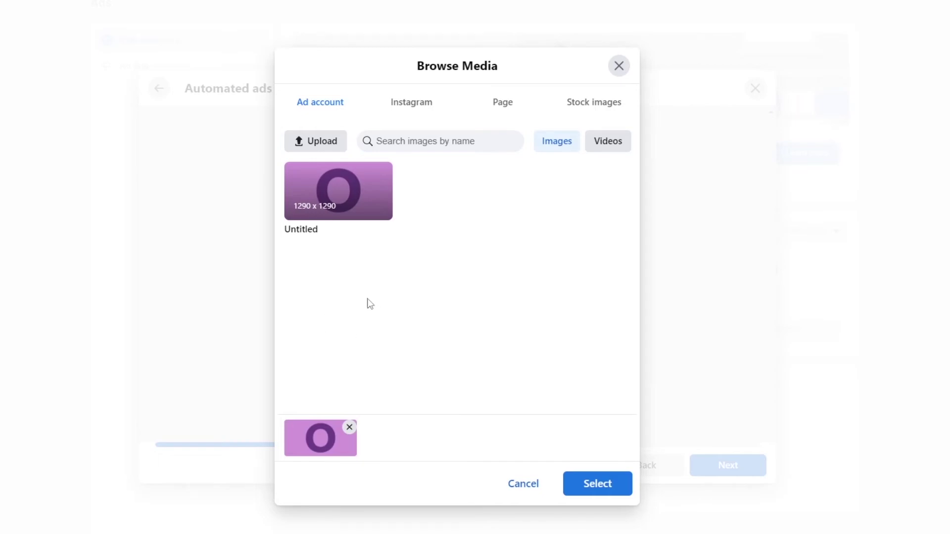
left_click(523, 488)
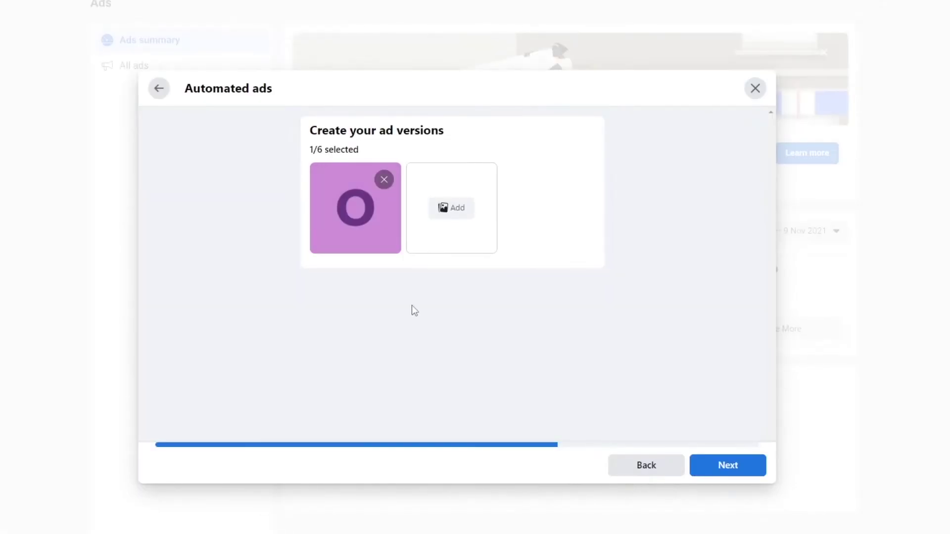
left_click(723, 465)
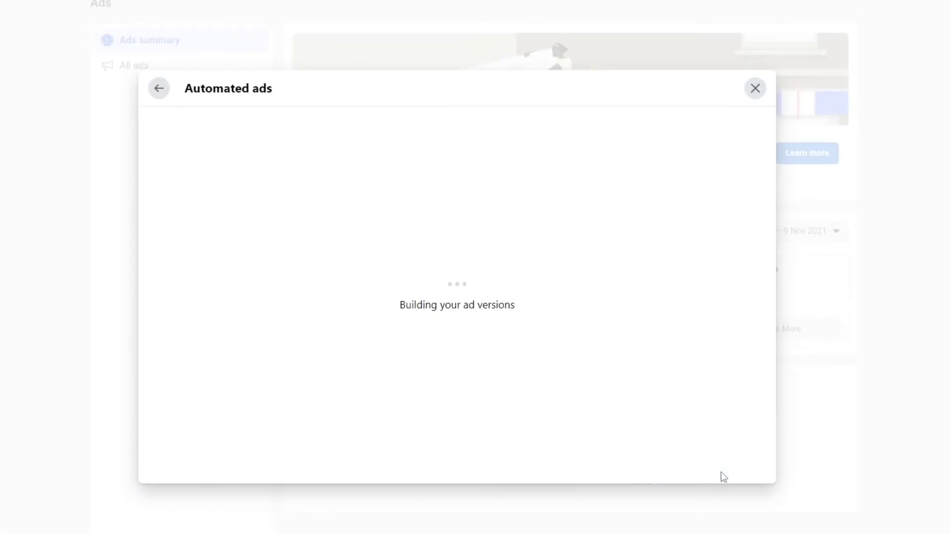
Review the automated ad's goal options, ad version, settings, payment method and payment summary.
scroll(418, 381, "down", 3)
scroll(580, 381, "up", 3)
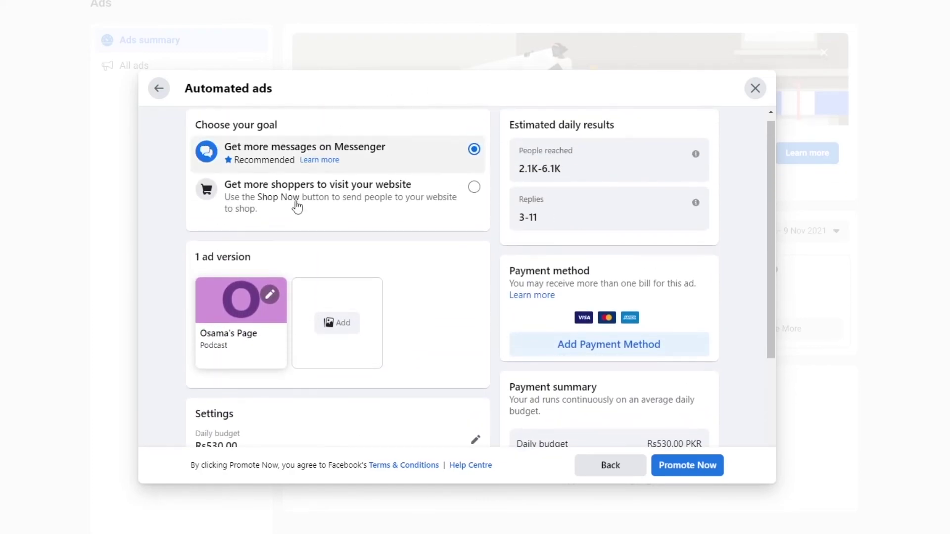
scroll(396, 185, "down", 3)
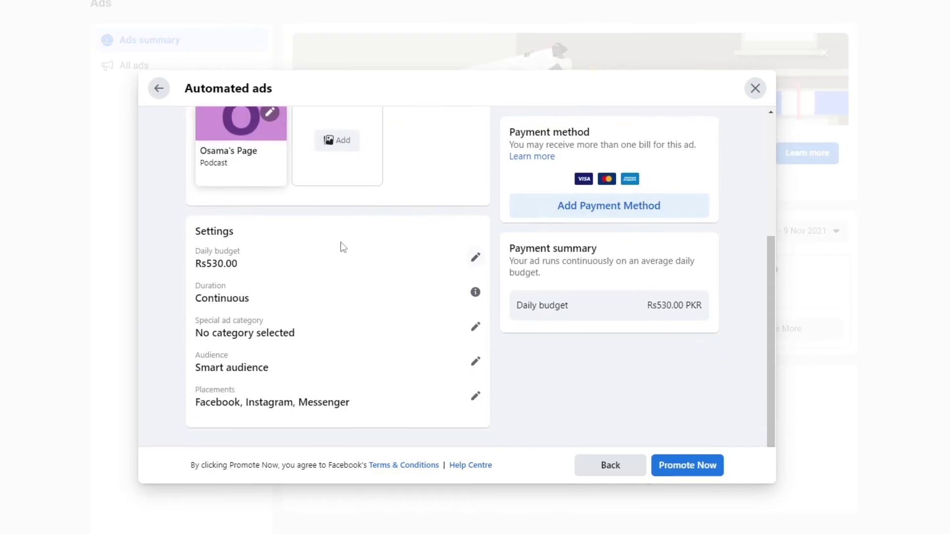
scroll(356, 351, "up", 3)
scroll(315, 362, "down", 3)
scroll(705, 429, "up", 4)
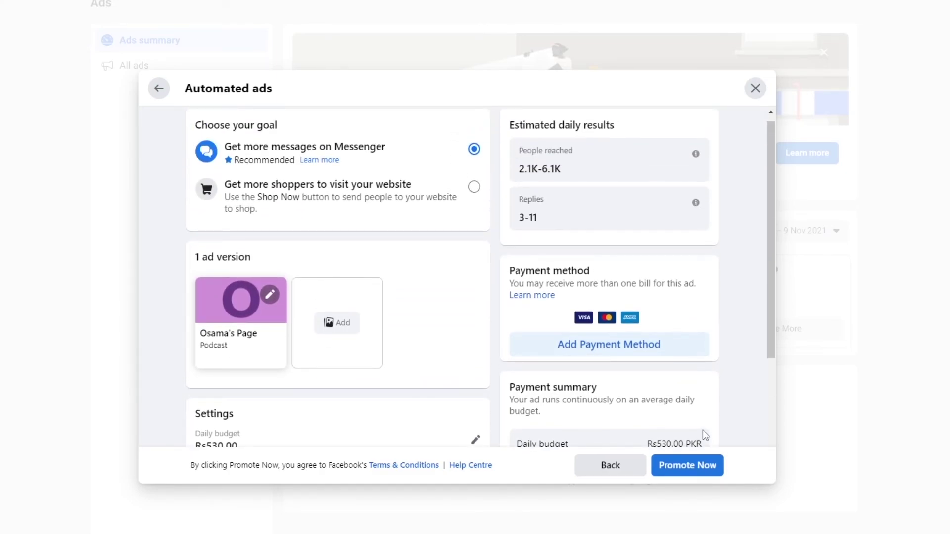
scroll(618, 420, "down", 3)
scroll(612, 205, "up", 1)
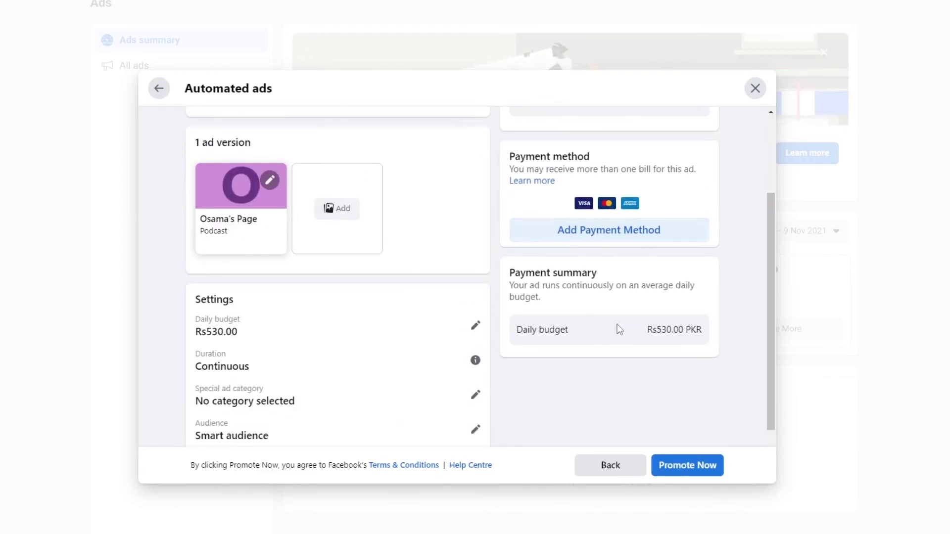
Examine the daily budget in the payment summary against the estimated daily people reached and replies.
left_click_drag(657, 329, 670, 330)
scroll(664, 298, "up", 3)
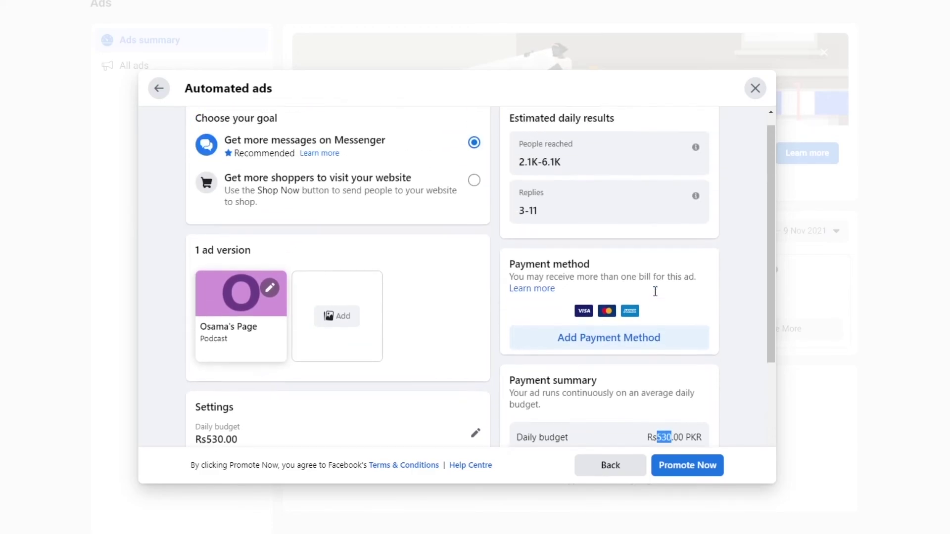
left_click_drag(522, 175, 562, 177)
left_click(580, 175)
triple_click(581, 175)
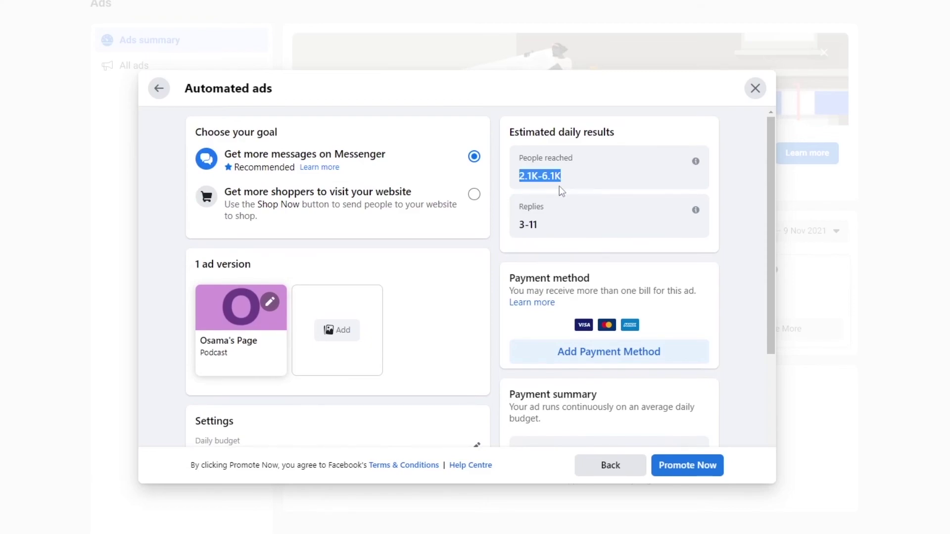
left_click(554, 228)
double_click(520, 227)
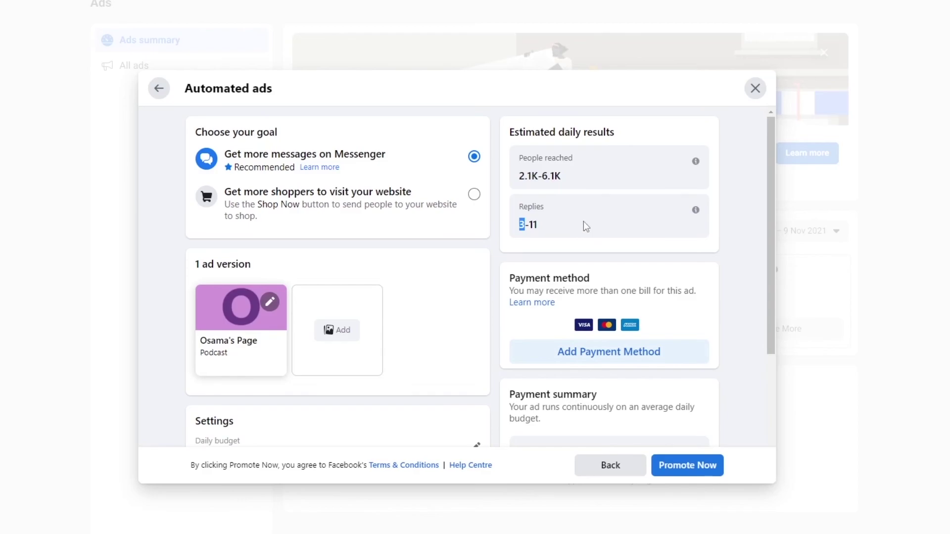
Exit the automated ad setup without promoting it and confirm leaving with the changes discarded.
scroll(572, 227, "down", 3)
scroll(637, 318, "up", 3)
scroll(559, 238, "down", 3)
scroll(600, 310, "up", 5)
left_click(755, 88)
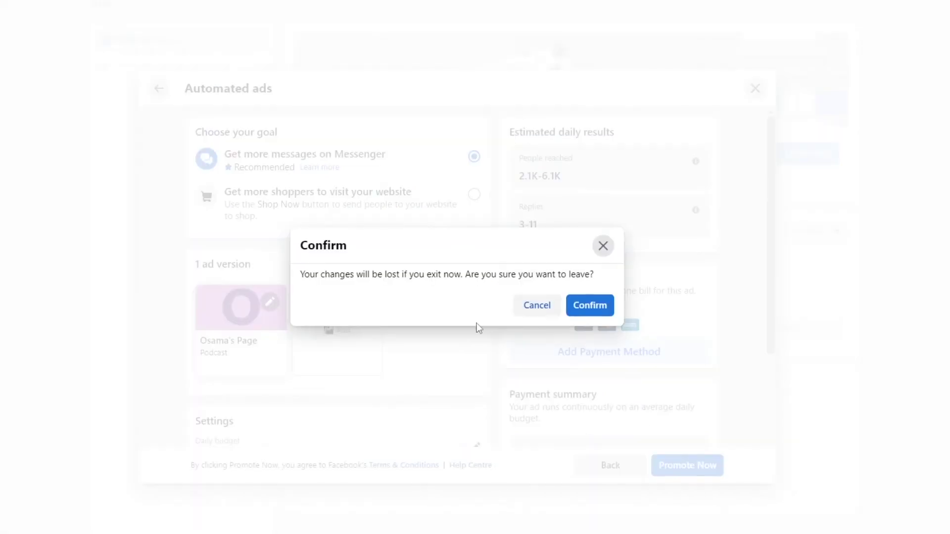
left_click(591, 305)
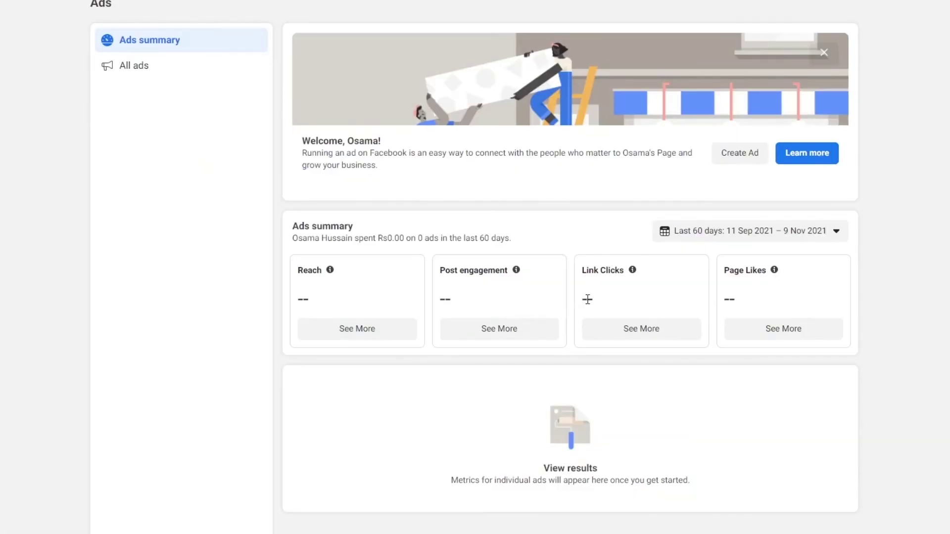